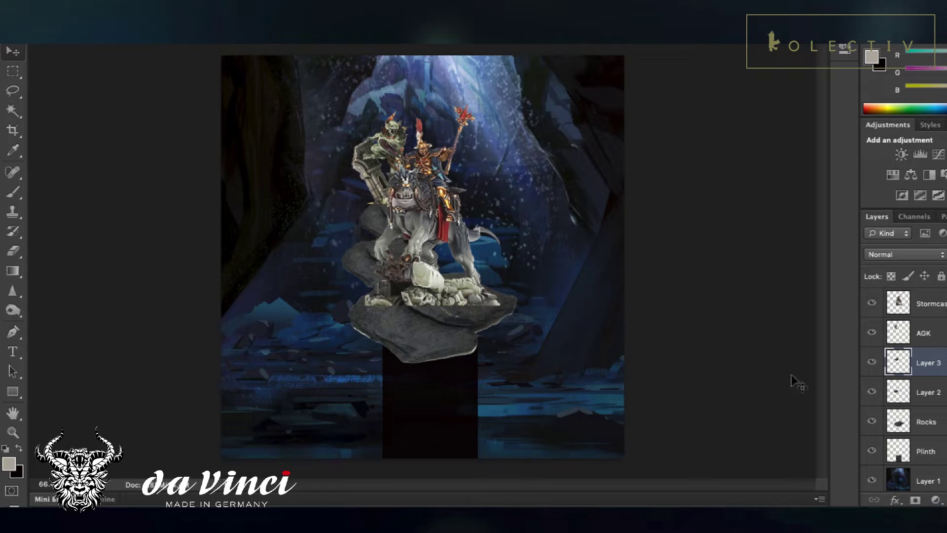
# Step: Merge Layer 3, Layer 2 and the Rocks layer into a single layer
pyautogui.keyDown('shift'); pyautogui.click(917, 419); pyautogui.keyUp('shift')
pyautogui.rightClick(917, 418)
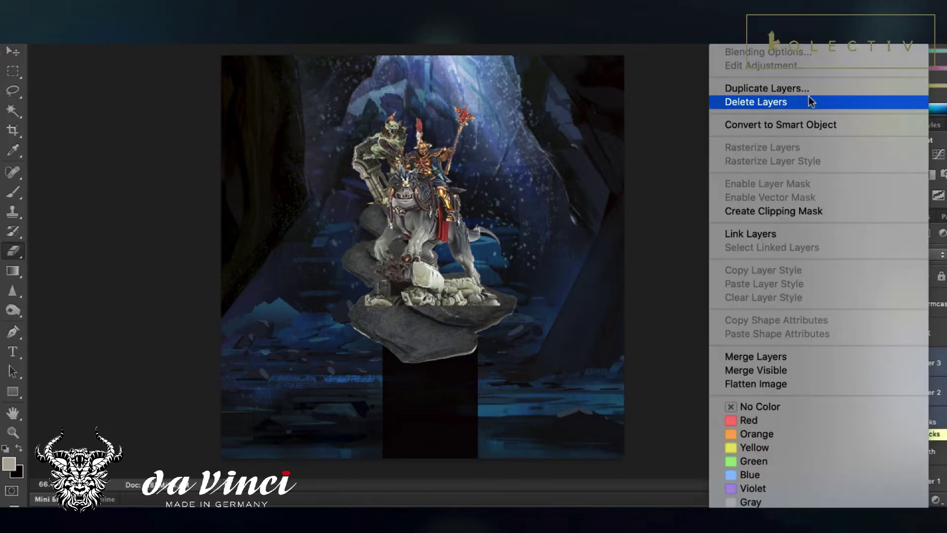
pyautogui.click(818, 355)
# Step: Choose a dark navy blue foreground colour for the brush and add a blank layer above the AGK layer
pyautogui.click(918, 333)
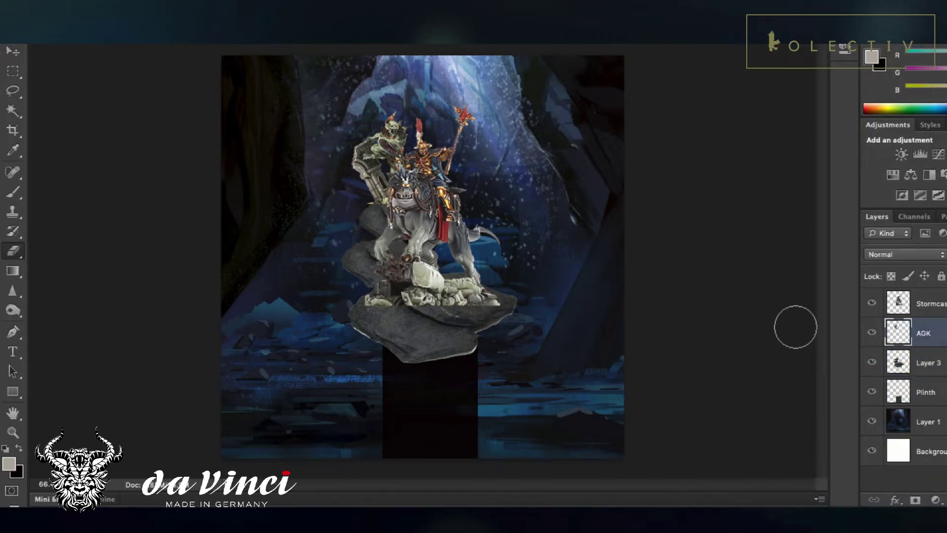
pyautogui.press('b')
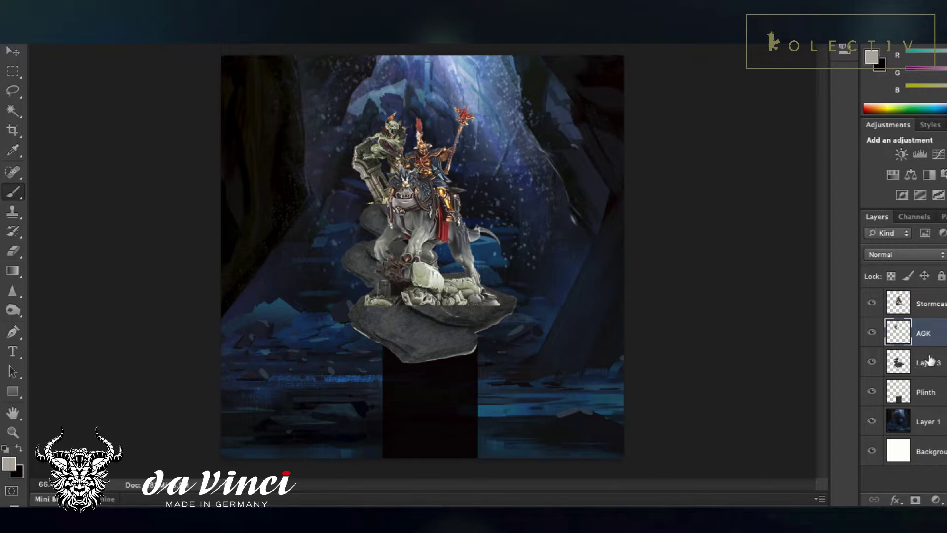
pyautogui.click(928, 362)
pyautogui.click(10, 462)
pyautogui.click(93, 254)
pyautogui.click(200, 138)
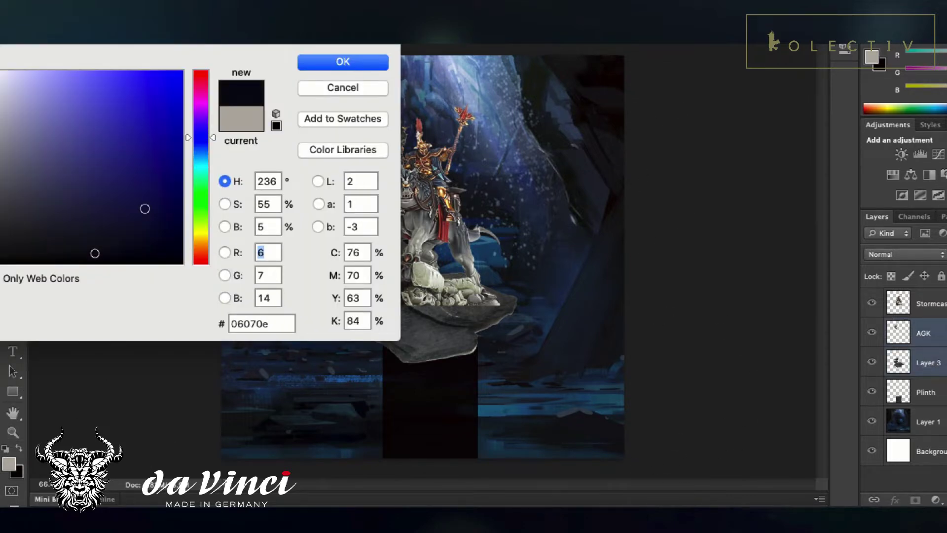
pyautogui.click(141, 207)
pyautogui.click(342, 63)
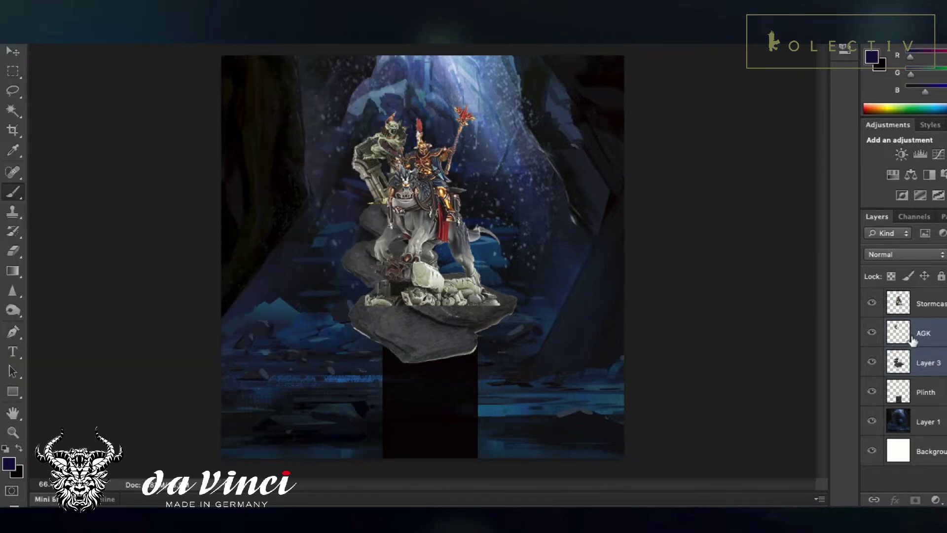
pyautogui.hotkey('ctrl', 'shift', 'n')
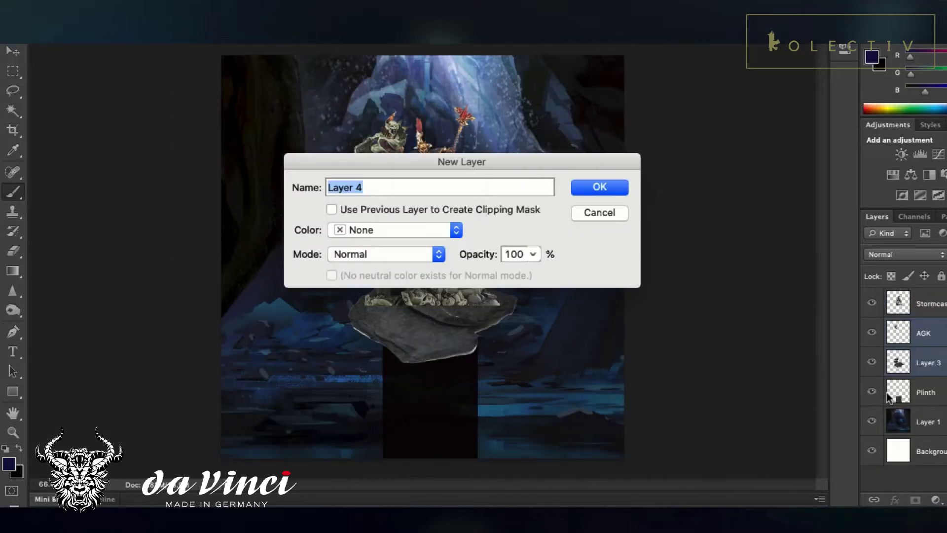
pyautogui.press('Return')
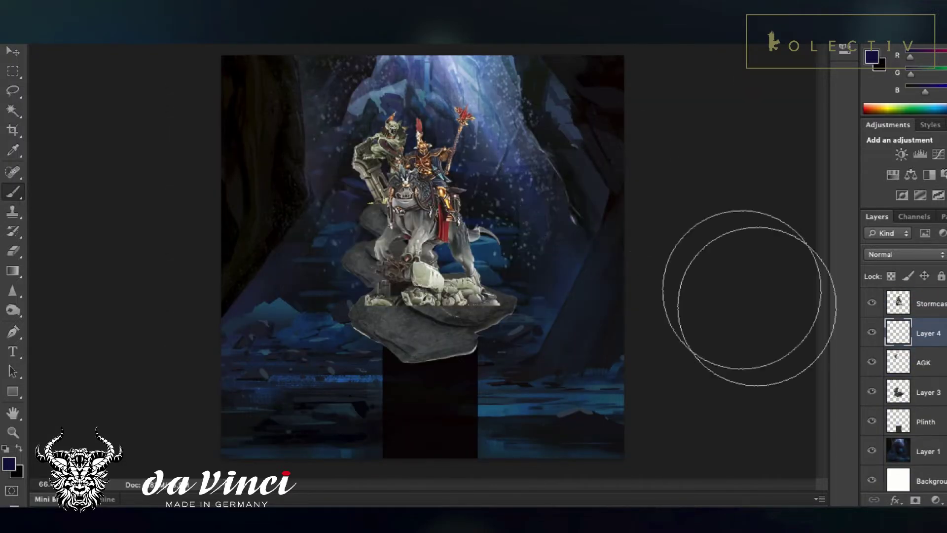
# Step: Try a Magic Wand selection around the artwork with the AGK, Layer 3 and Plinth layers all selected
pyautogui.click(925, 365)
pyautogui.keyDown('shift'); pyautogui.click(926, 423); pyautogui.keyUp('shift')
pyautogui.click(13, 110)
pyautogui.click(257, 203)
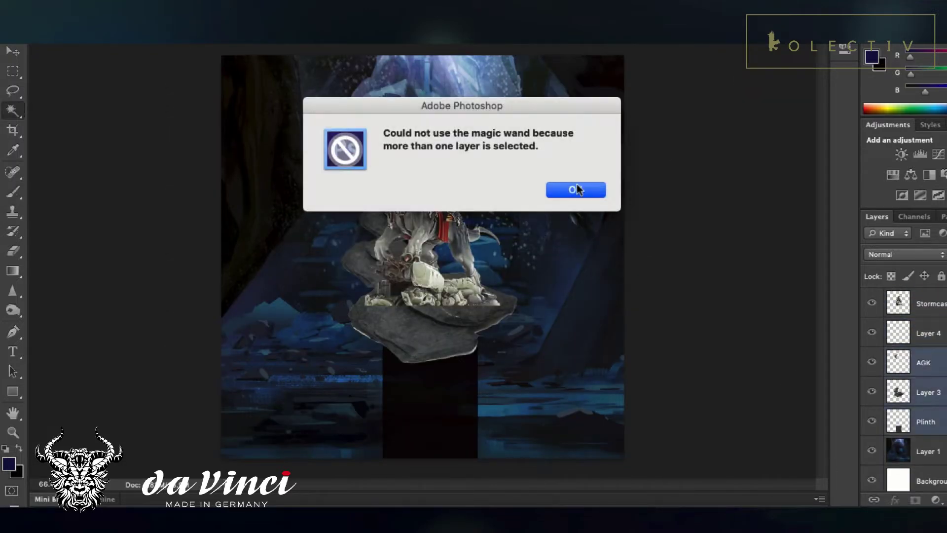
pyautogui.click(577, 190)
pyautogui.rightClick(883, 412)
pyautogui.press('Escape')
# Step: Merge the AGK layer with Layer 3, leaving the Plinth layer separate
pyautogui.press('m')
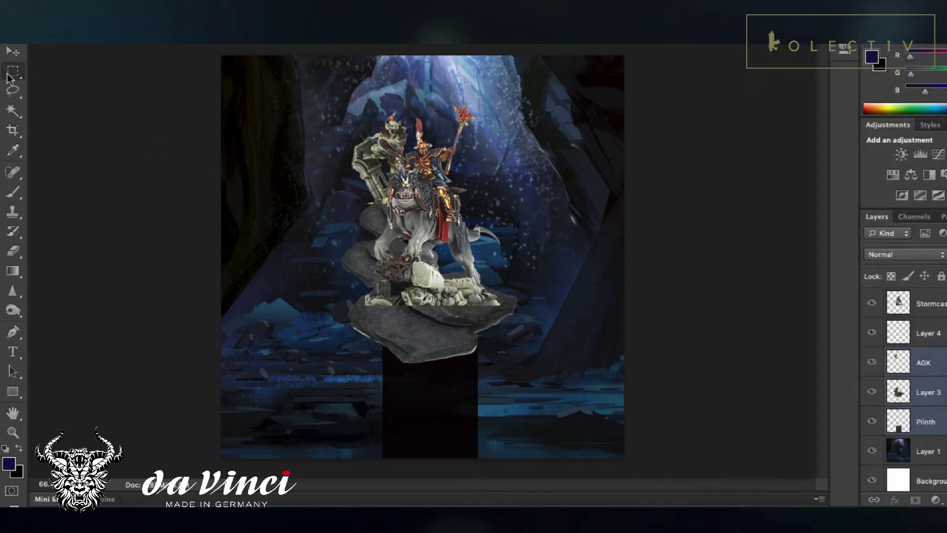
pyautogui.rightClick(928, 362)
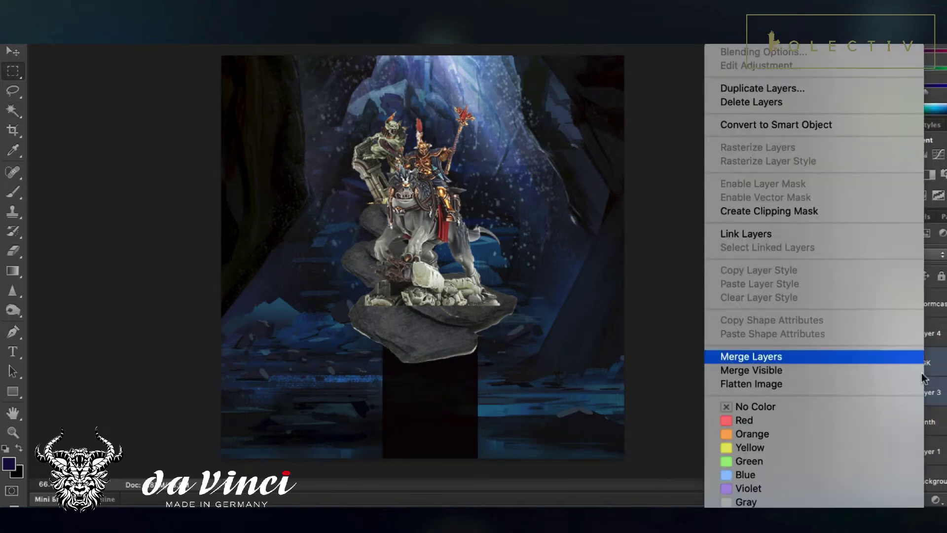
pyautogui.click(715, 358)
# Step: Select the outline of the merged AGK artwork with the Magic Wand and an inverted selection, with Layer 4 active
pyautogui.click(12, 111)
pyautogui.click(298, 163)
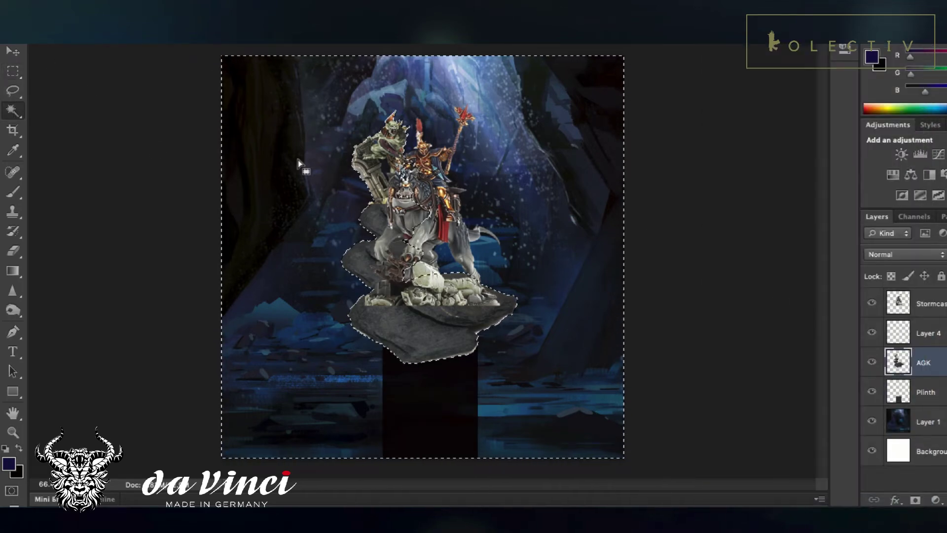
pyautogui.click(937, 344)
pyautogui.press('b')
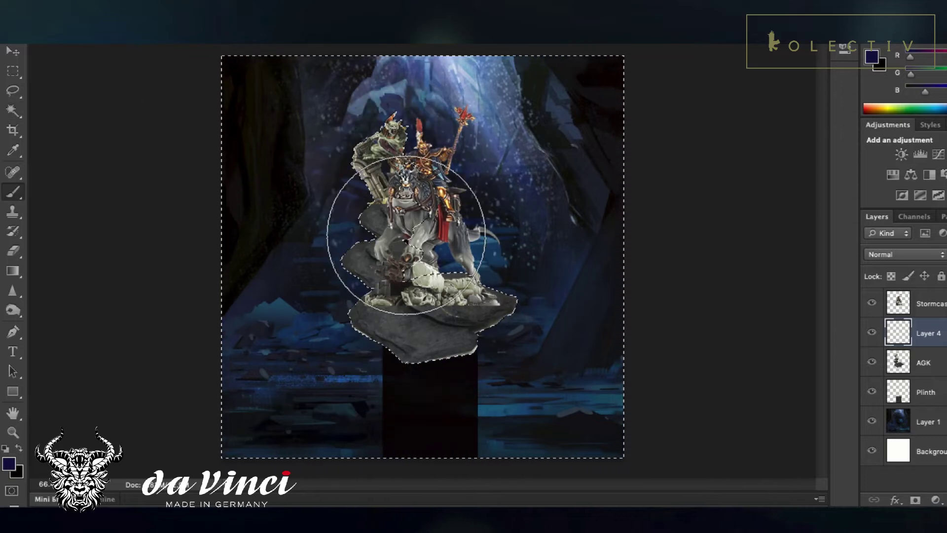
pyautogui.click(13, 71)
pyautogui.rightClick(357, 213)
pyautogui.click(473, 237)
# Step: Set the foreground colour to #171935 and paint over the selected creature and rocks on Layer 4
pyautogui.click(9, 464)
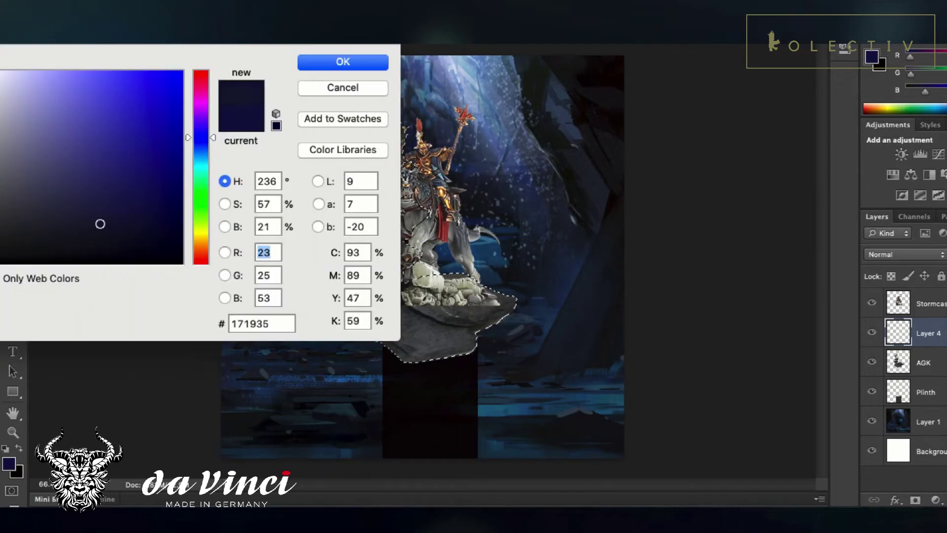
pyautogui.click(343, 62)
pyautogui.press('b')
pyautogui.moveTo(429, 335)
pyautogui.mouseDown()
pyautogui.moveTo(397, 193)
pyautogui.moveTo(463, 345)
pyautogui.moveTo(394, 146)
pyautogui.mouseUp()
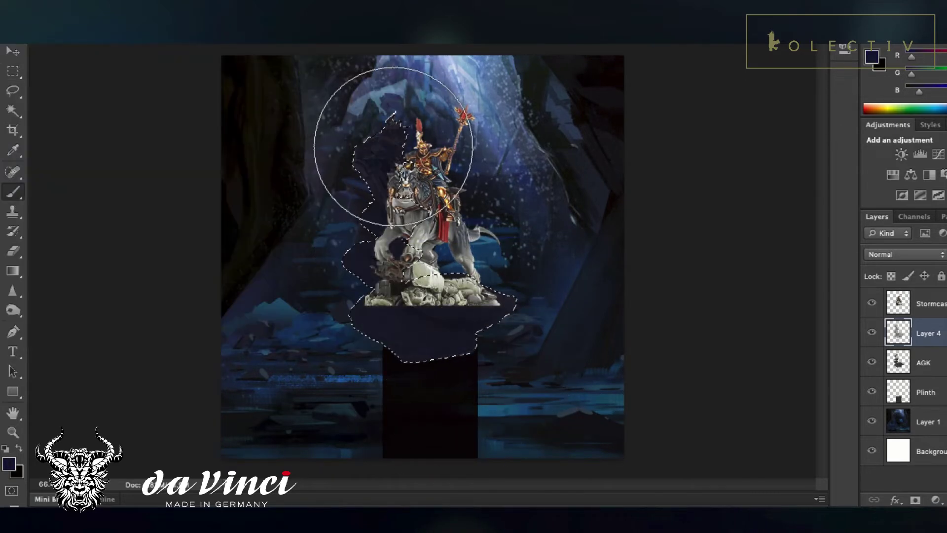
# Step: Add a blank layer above Stormcast and select the Stormcast figure's outline with the Magic Wand and an inverted selection
pyautogui.click(921, 312)
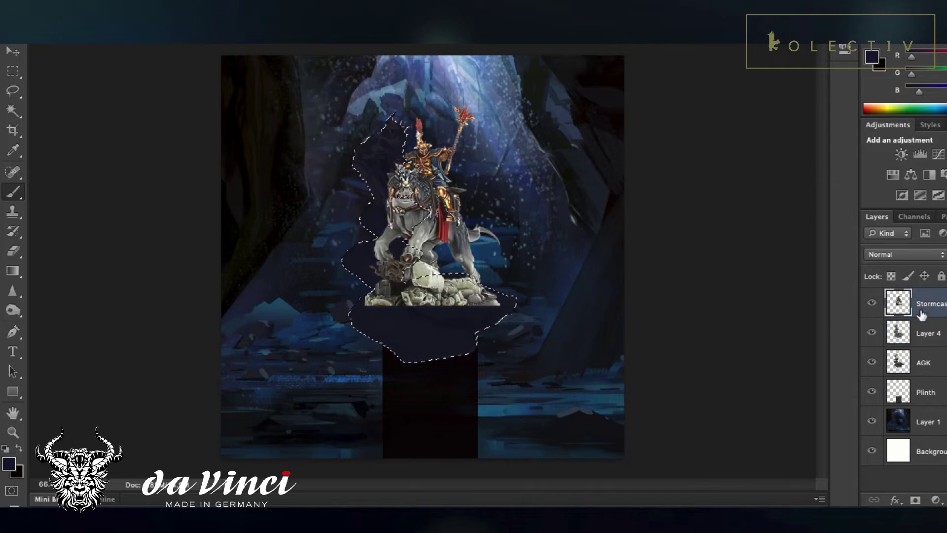
pyautogui.hotkey('ctrl', 'shift', 'alt', 'n')
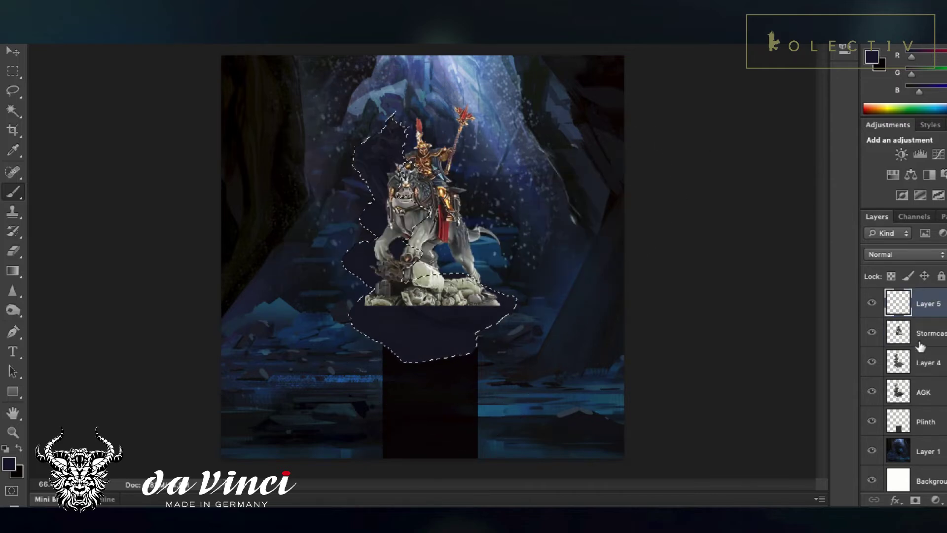
pyautogui.click(921, 340)
pyautogui.click(14, 71)
pyautogui.click(96, 65)
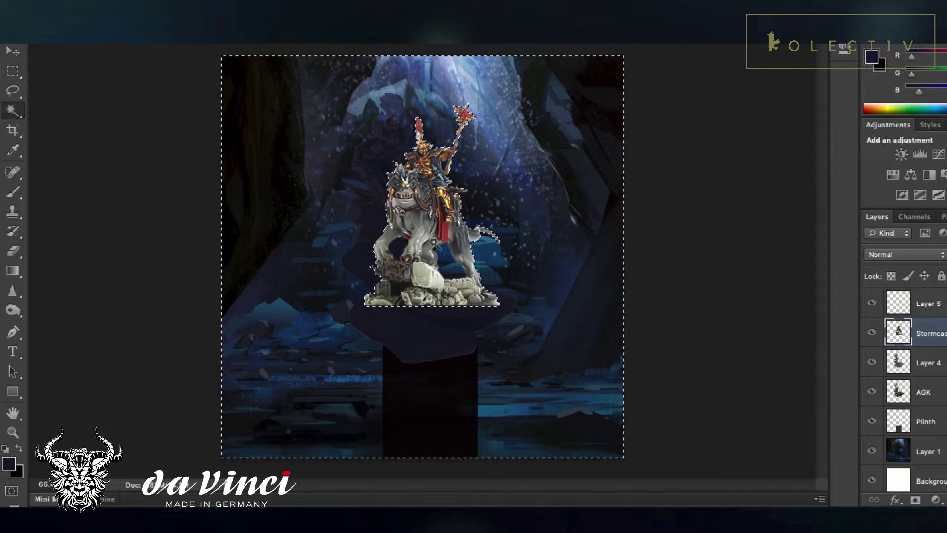
pyautogui.rightClick(435, 242)
pyautogui.click(516, 416)
# Step: Paint dark navy shading over the lower part of the selected Stormcast figure on Layer 5 and clear the selection
pyautogui.click(13, 192)
pyautogui.moveTo(482, 334)
pyautogui.mouseDown()
pyautogui.moveTo(328, 241)
pyautogui.moveTo(367, 331)
pyautogui.moveTo(401, 352)
pyautogui.moveTo(353, 299)
pyautogui.moveTo(537, 370)
pyautogui.mouseUp()
pyautogui.hotkey('ctrl', 'z')
pyautogui.click(903, 307)
pyautogui.moveTo(342, 327); pyautogui.dragTo(512, 377)
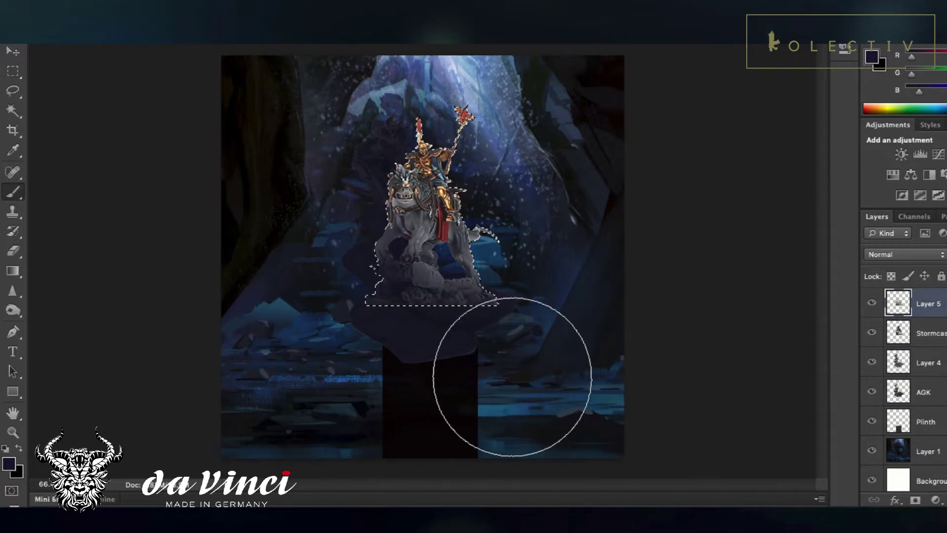
pyautogui.click(14, 71)
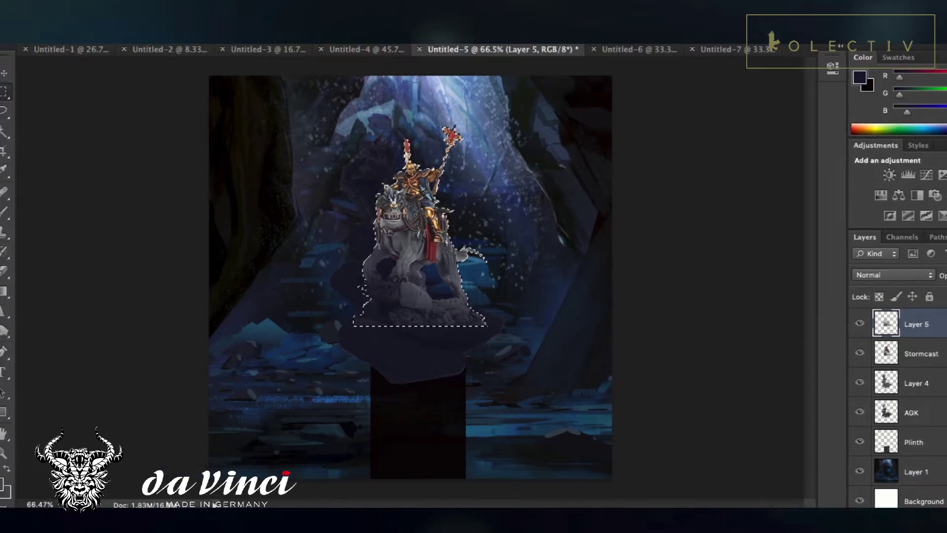
pyautogui.click(685, 404)
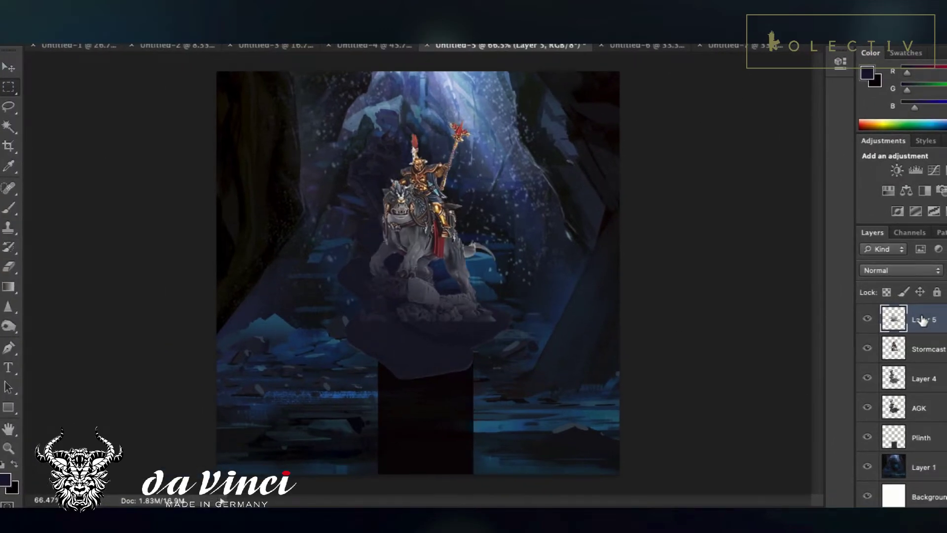
# Step: Rename Layer 5 as Stormcast Shadow and Layer 4 as AGK Shadow
pyautogui.press('Return')
pyautogui.doubleClick(922, 378)
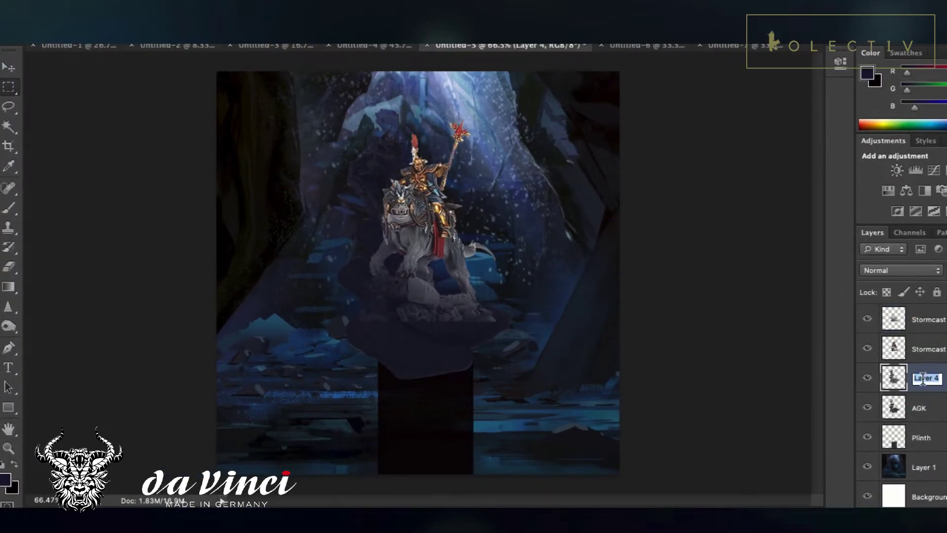
pyautogui.write('AGK Shadow')
pyautogui.press('Return')
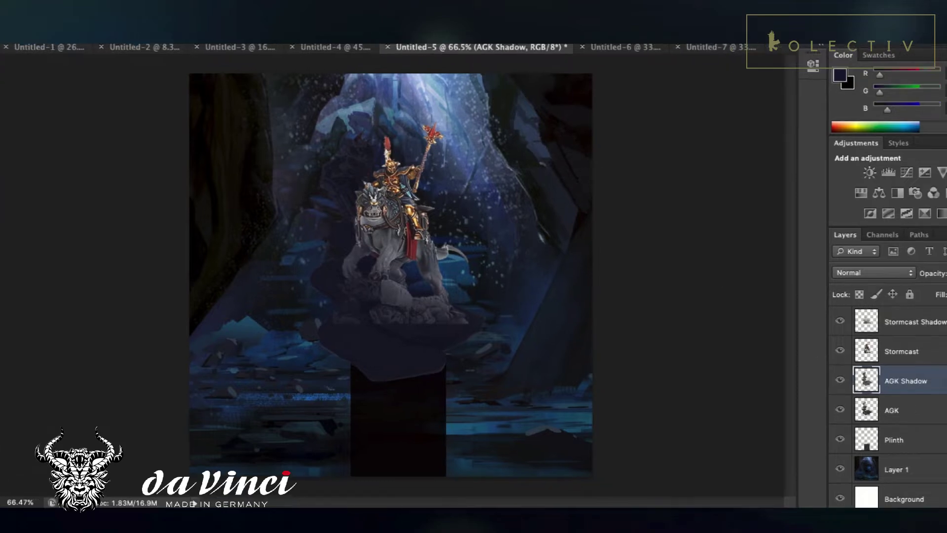
# Step: Create a new layer named Stormcast Light above the Stormcast Shadow layer
pyautogui.click(921, 324)
pyautogui.press('super+shift+n')
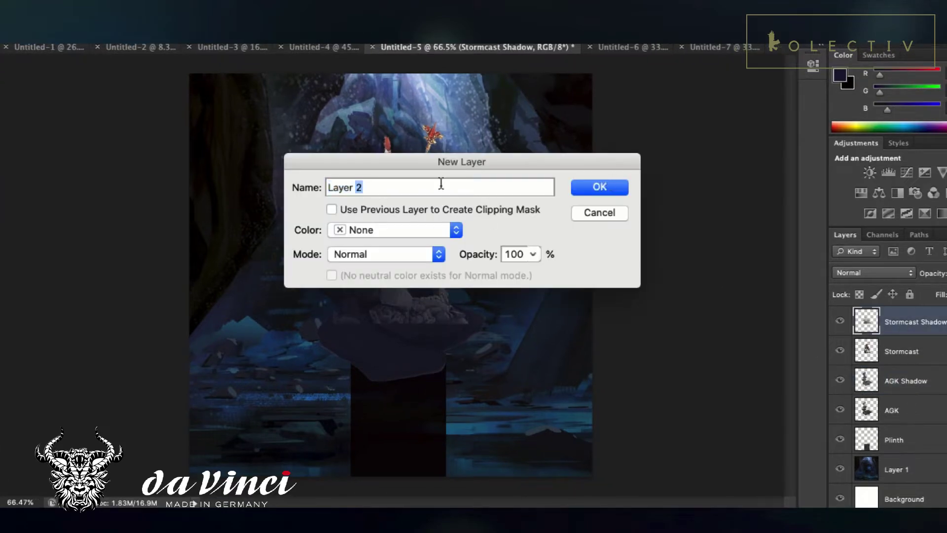
pyautogui.write('Stormcast Light')
pyautogui.press('Return')
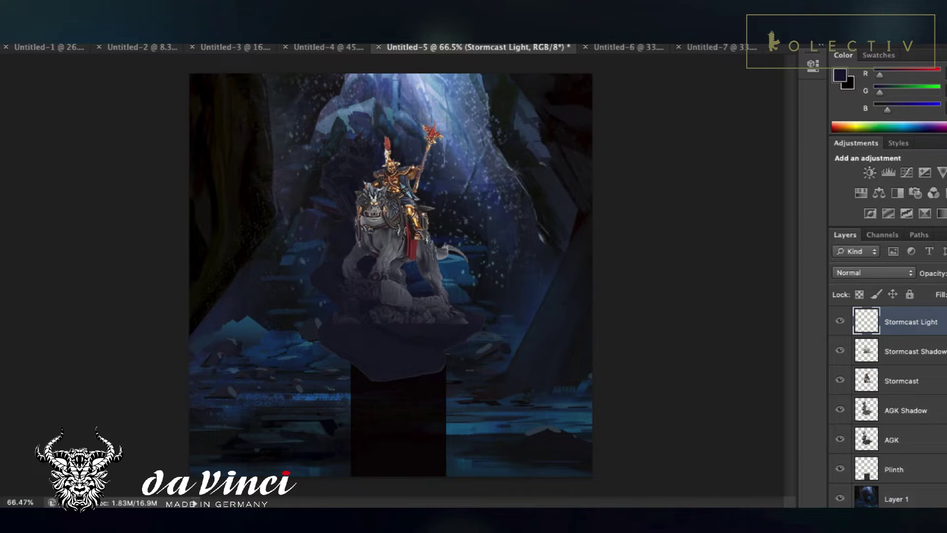
# Step: Set the foreground colour to white
pyautogui.click(1, 484)
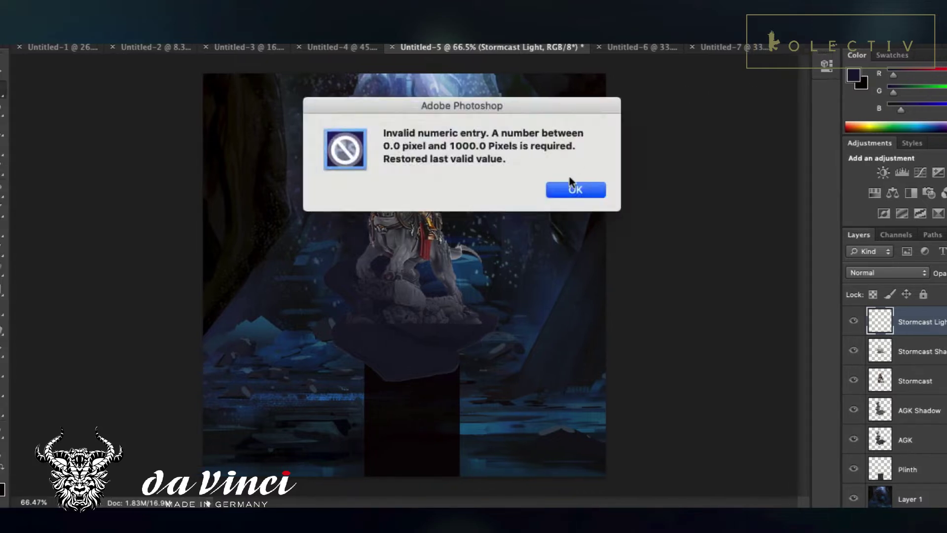
pyautogui.click(576, 188)
pyautogui.click(1, 80)
pyautogui.click(332, 58)
# Step: Paint a white glow around the head of the rider's staff on Stormcast Light using a soft brush with 0% hardness
pyautogui.click(2, 209)
pyautogui.click(29, 32)
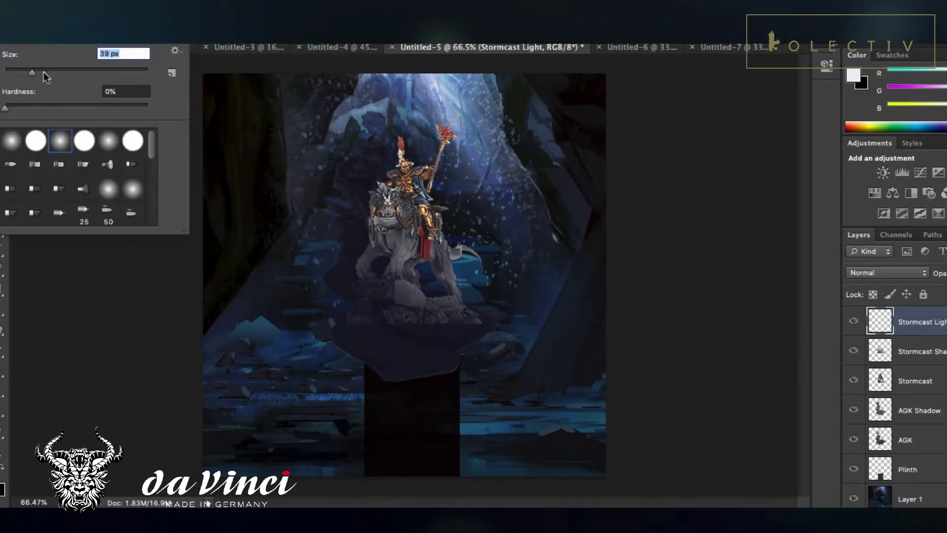
pyautogui.press('Return')
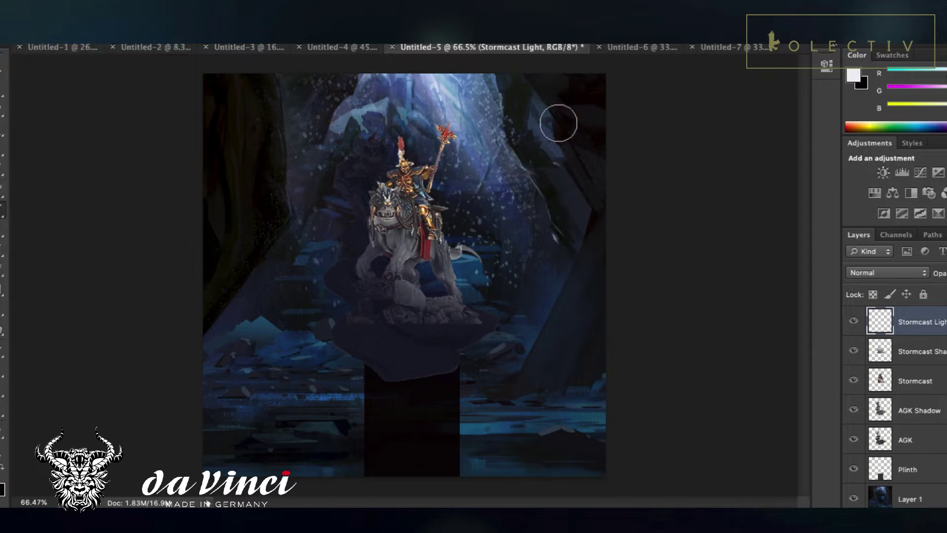
pyautogui.moveTo(456, 148)
pyautogui.mouseDown()
pyautogui.moveTo(465, 117)
pyautogui.moveTo(433, 118)
pyautogui.moveTo(447, 133)
pyautogui.mouseUp()
pyautogui.click(28, 32)
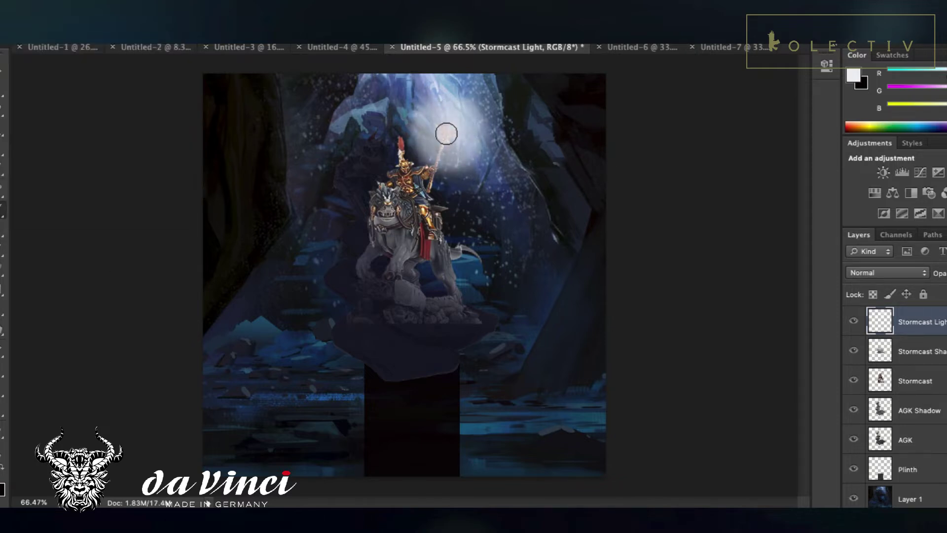
# Step: Erase the AGK Shadow layer over the background creature's face and shoulders with a 19 px eraser at 100% hardness
pyautogui.click(919, 412)
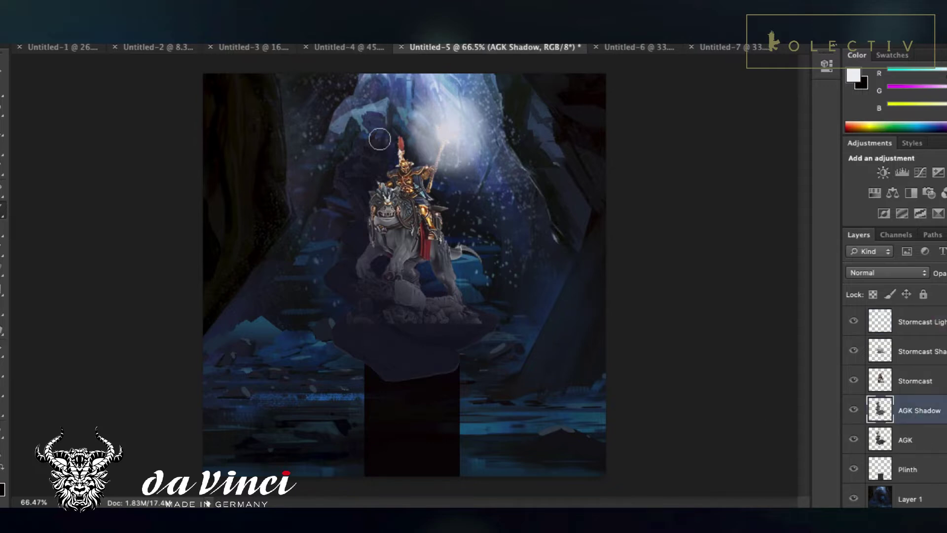
pyautogui.keyDown('alt'); pyautogui.scroll(5, 379, 140); pyautogui.keyUp('alt')
pyautogui.rightClick(400, 160)
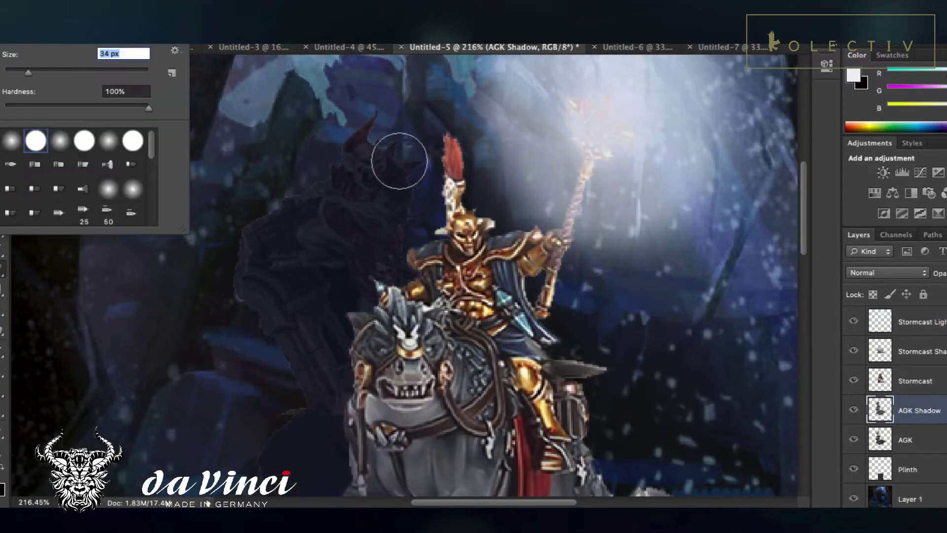
pyautogui.press('Return')
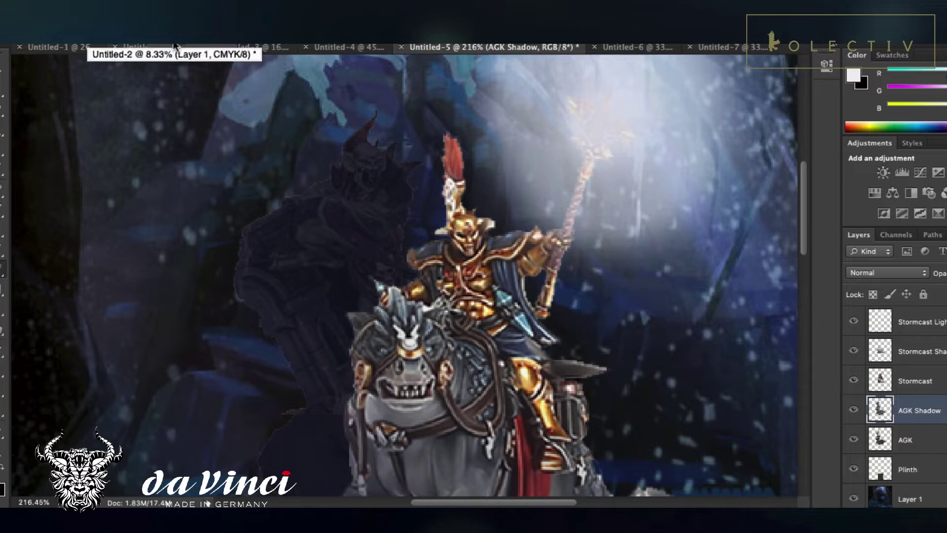
pyautogui.moveTo(374, 165)
pyautogui.mouseDown()
pyautogui.moveTo(393, 191)
pyautogui.moveTo(373, 207)
pyautogui.mouseUp()
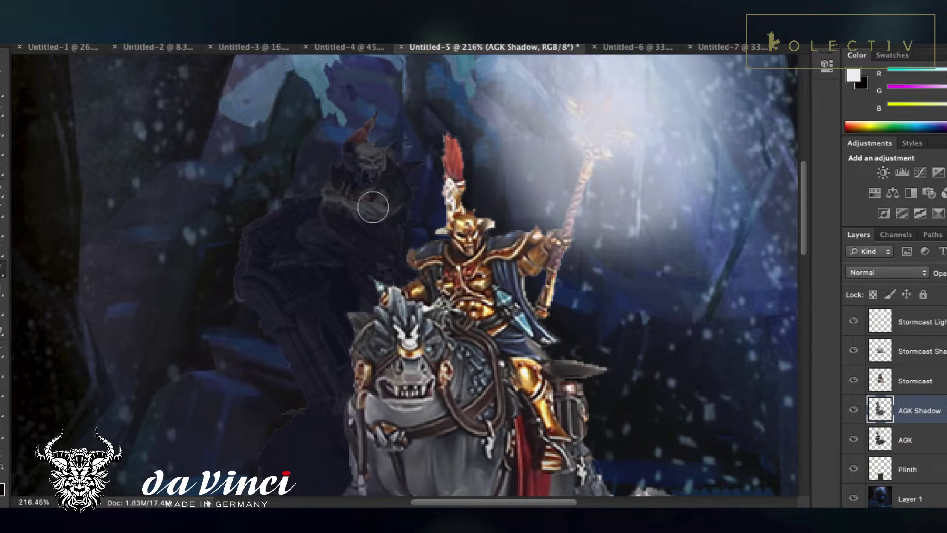
# Step: Lighten more of the AGK Shadow over the creature's face and arm with a soft 19 px eraser at 0% hardness
pyautogui.rightClick(68, 58)
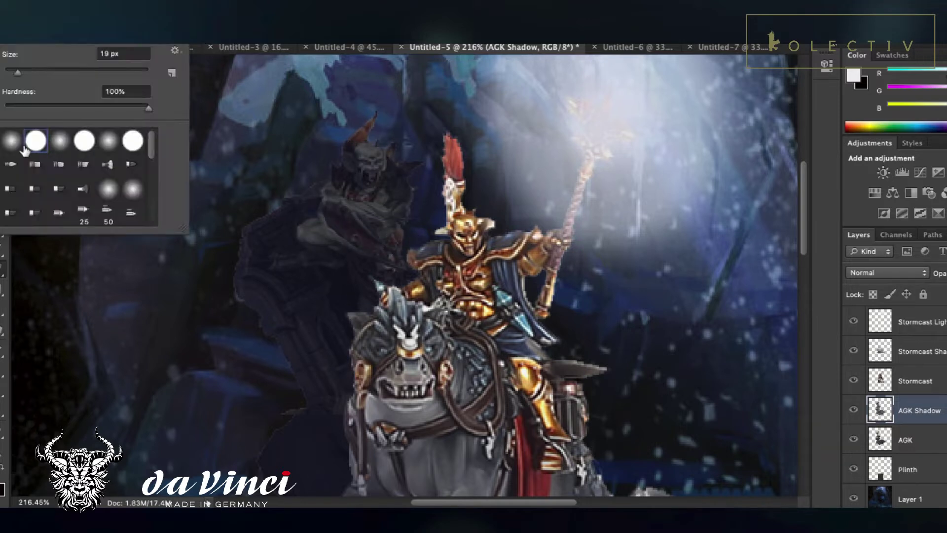
pyautogui.press('Return')
pyautogui.click(18, 36)
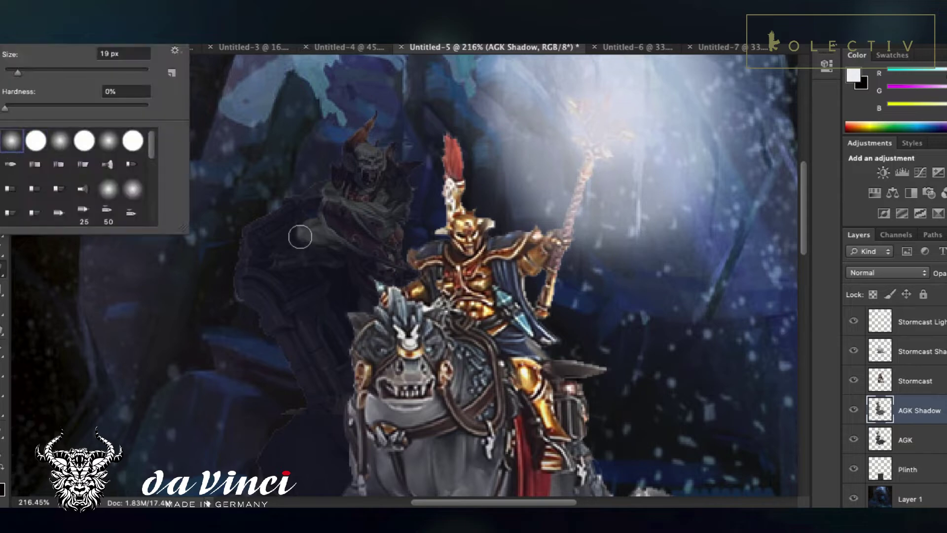
pyautogui.press('Return')
pyautogui.moveTo(300, 237); pyautogui.dragTo(340, 233)
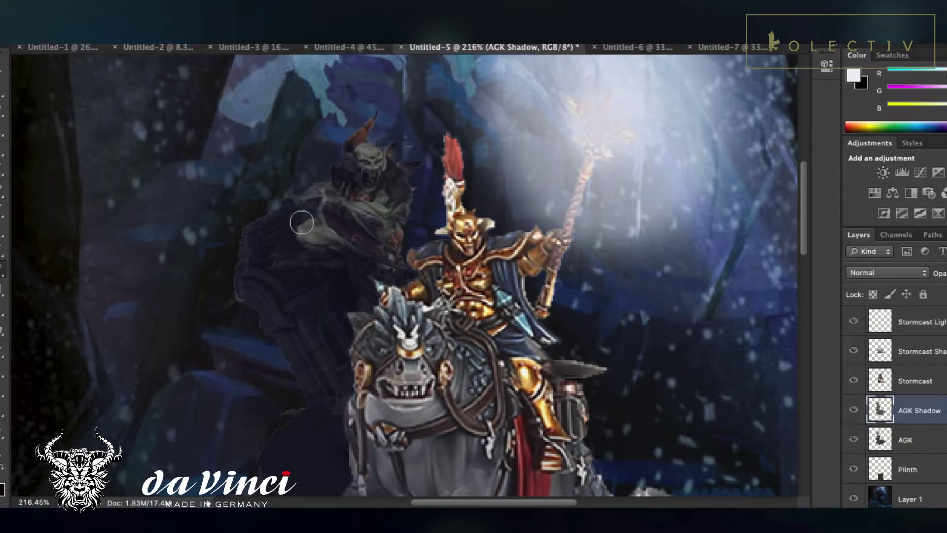
pyautogui.scroll(-5, 527, 425)
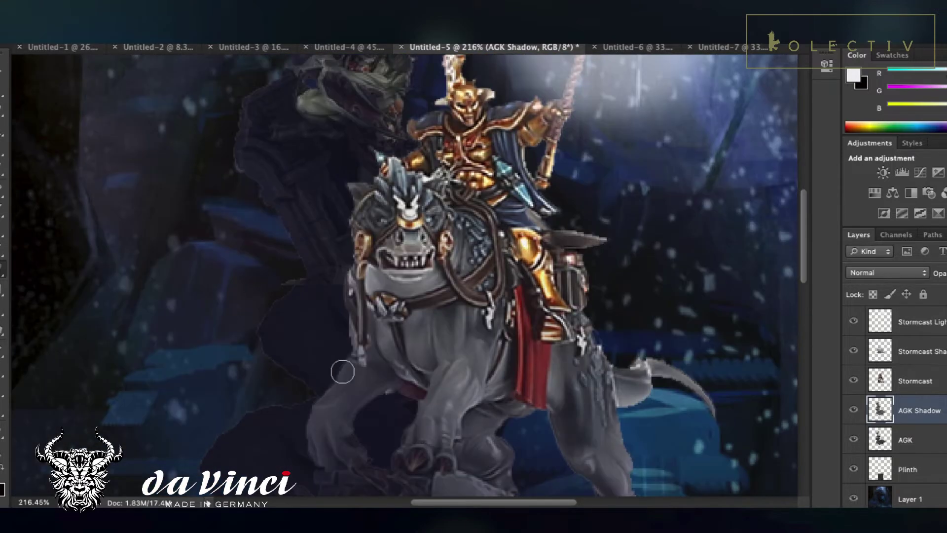
pyautogui.click(908, 354)
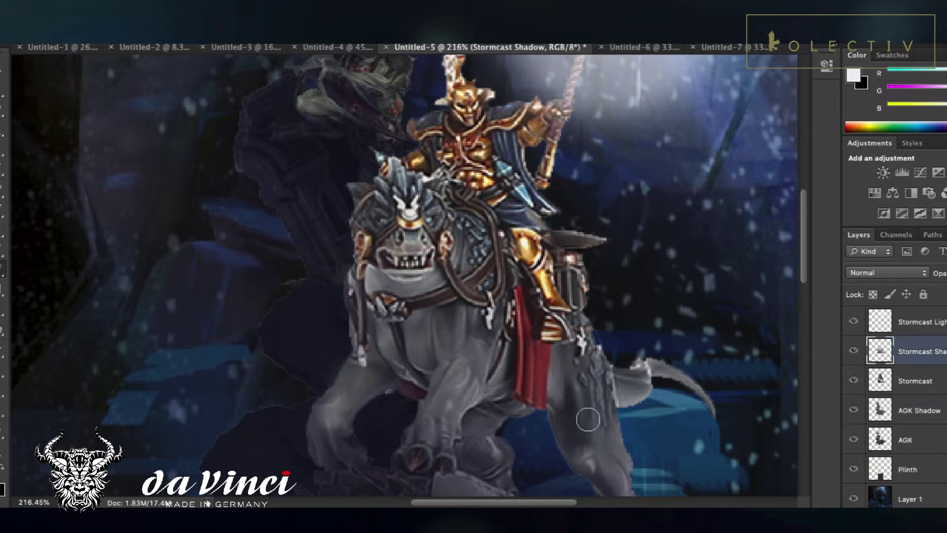
pyautogui.hscroll(6, 588, 420)
pyautogui.scroll(3, 587, 419)
pyautogui.click(905, 413)
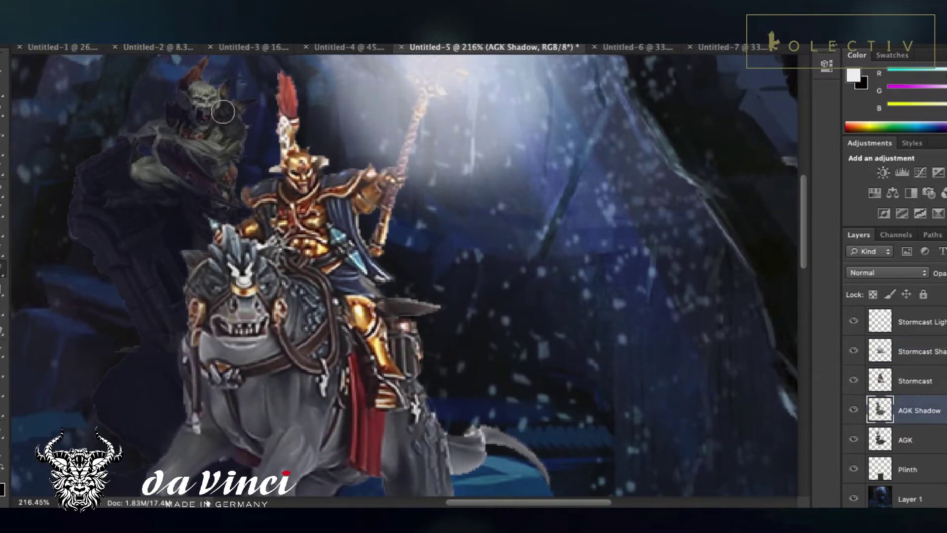
pyautogui.hscroll(-7, 405, 341)
pyautogui.scroll(-3, 406, 341)
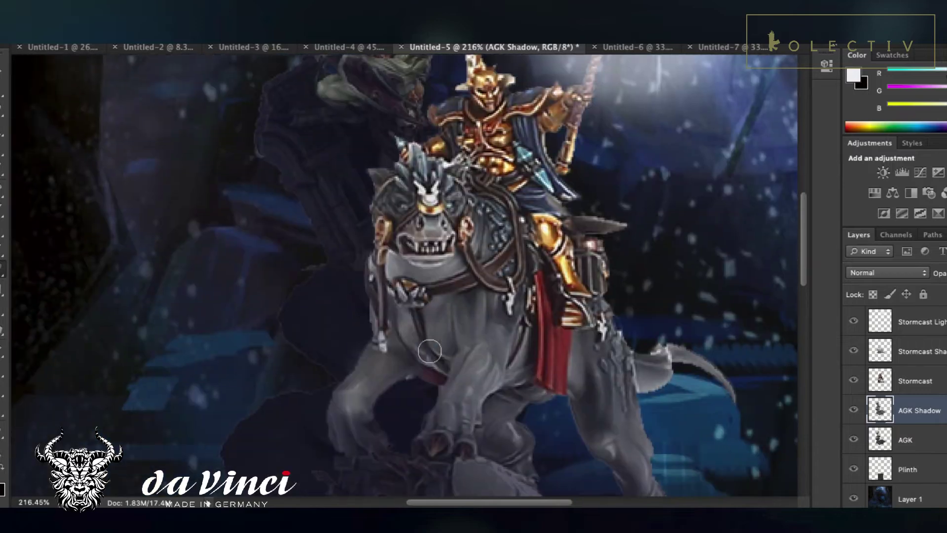
# Step: Select the silhouette of the creature on the AGK layer by selecting the empty area around it and inverting the selection
pyautogui.click(907, 440)
pyautogui.press('w')
pyautogui.click(202, 215)
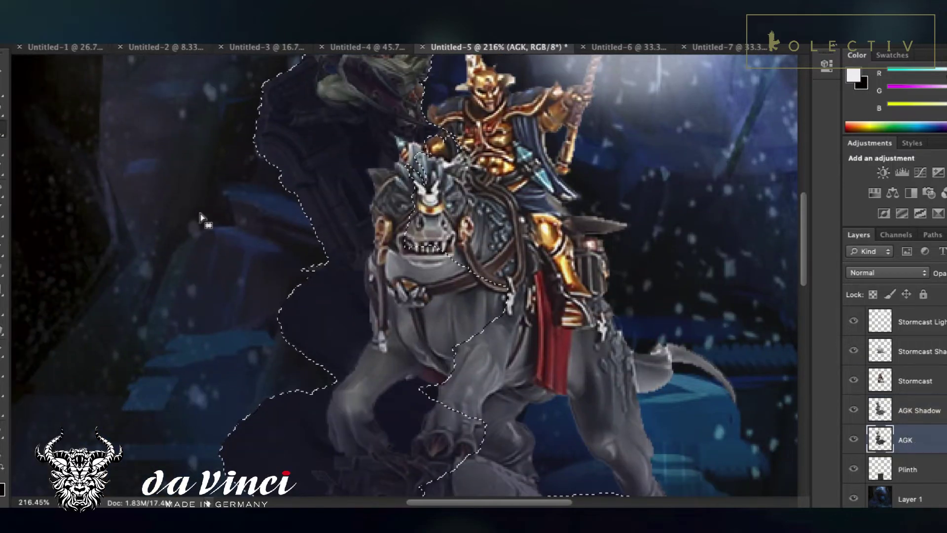
pyautogui.rightClick(308, 202)
pyautogui.click(388, 416)
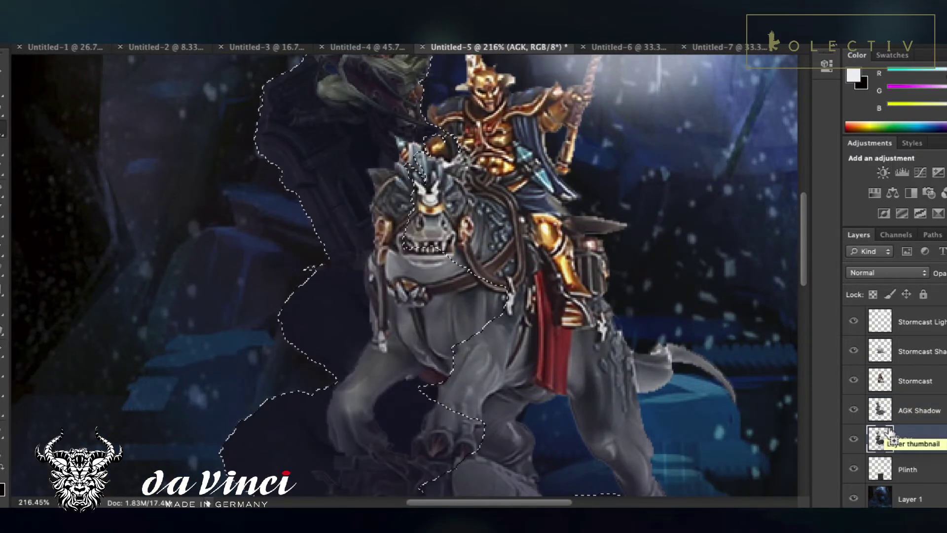
# Step: Create a new layer named AGK Ambient light above the AGK layer
pyautogui.press('super+shift+n')
pyautogui.write('AGK Ambient light')
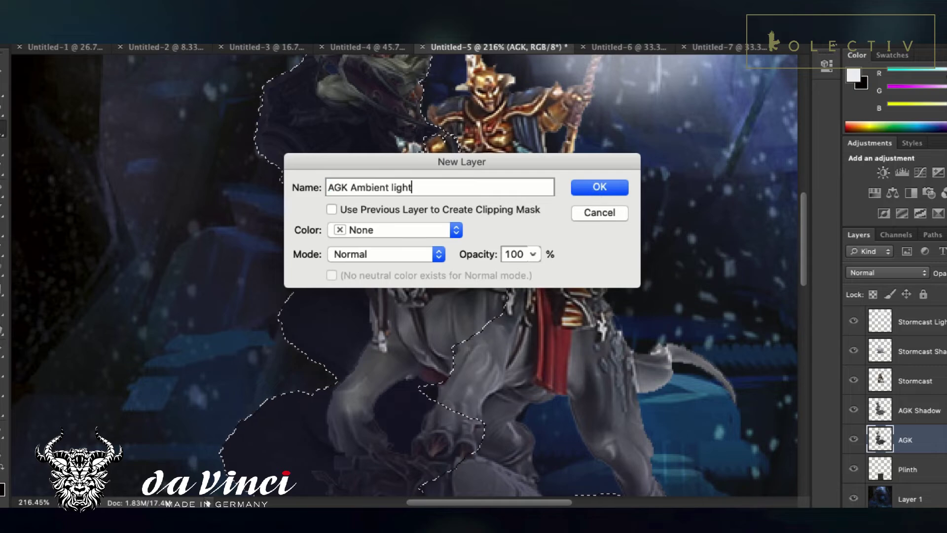
pyautogui.press('Return')
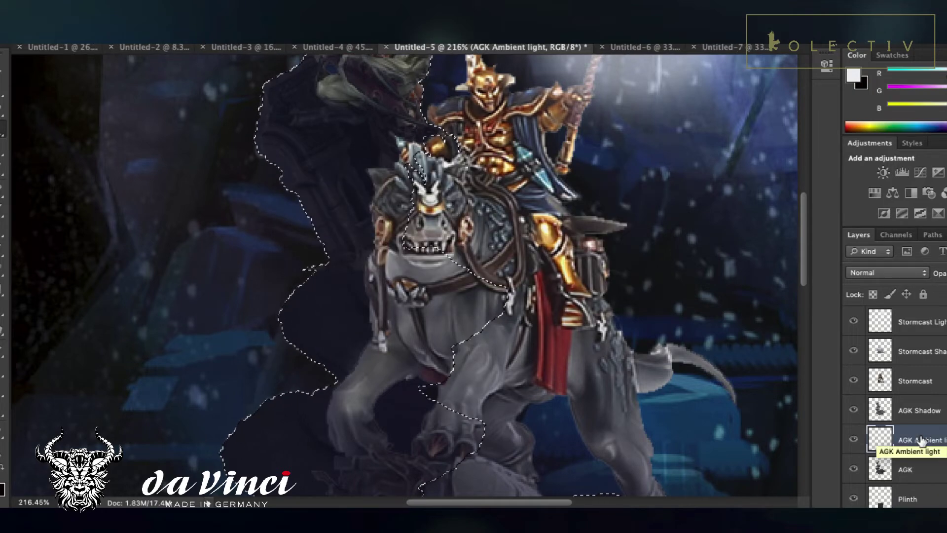
# Step: Set up a soft brush with a muted blue foreground colour and the Color Dodge blend mode
pyautogui.scroll(-3, 735, 417)
pyautogui.press('b')
pyautogui.click(54, 32)
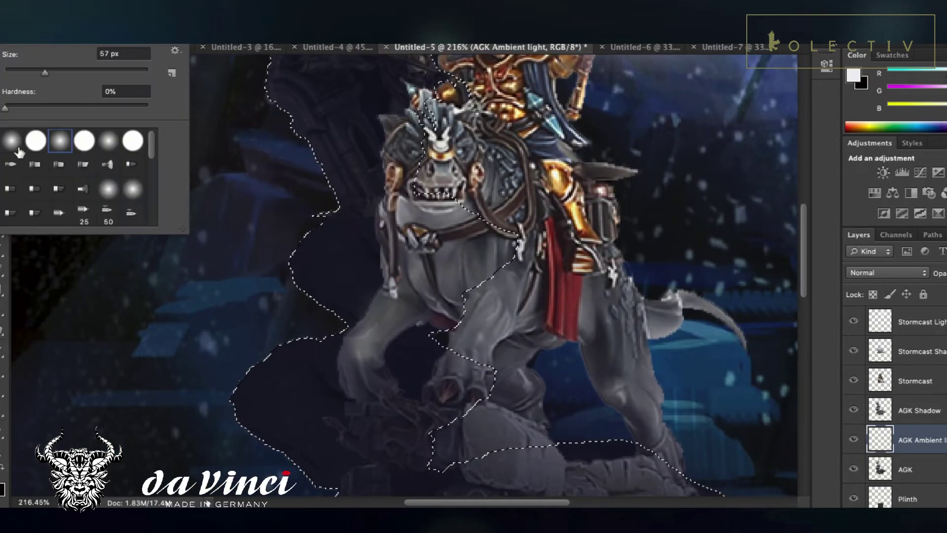
pyautogui.click(1, 484)
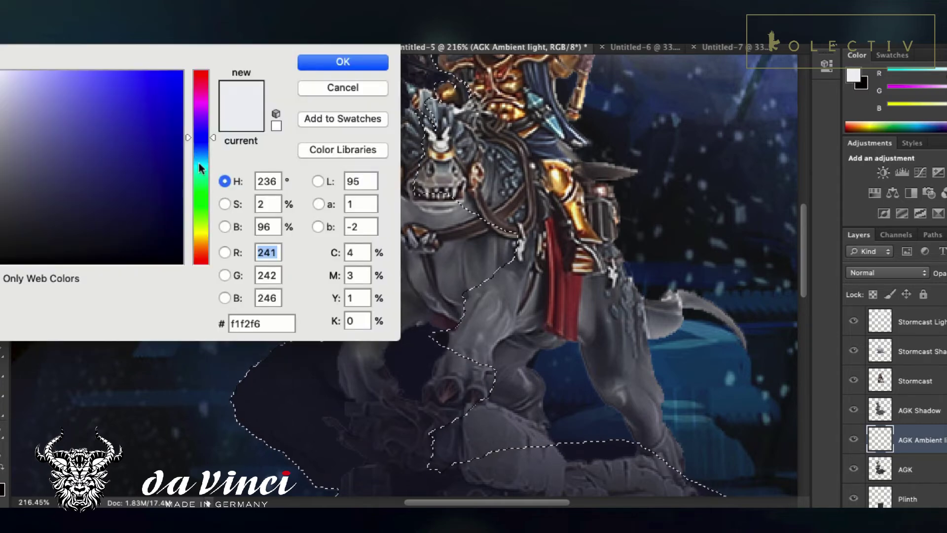
pyautogui.moveTo(200, 162); pyautogui.dragTo(200, 157)
pyautogui.click(99, 156)
pyautogui.click(315, 60)
pyautogui.click(160, 33)
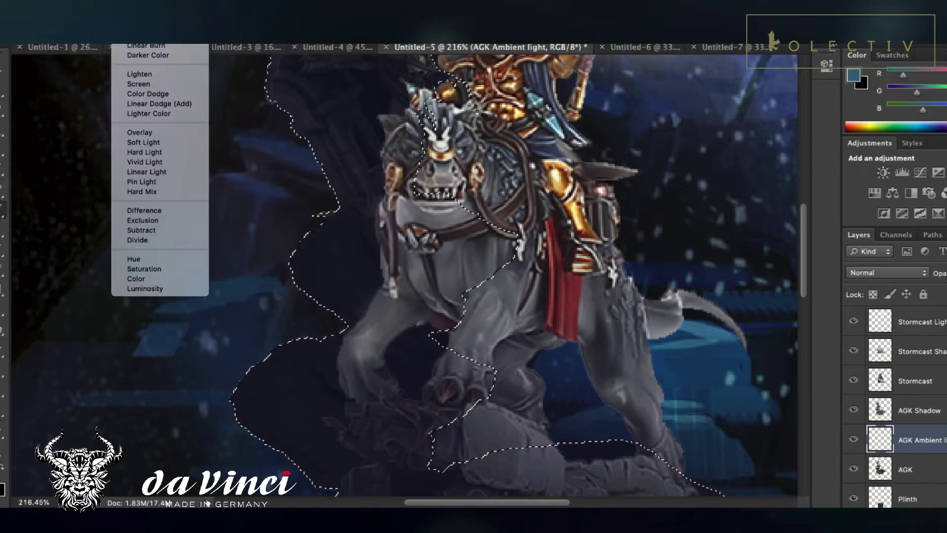
pyautogui.click(158, 93)
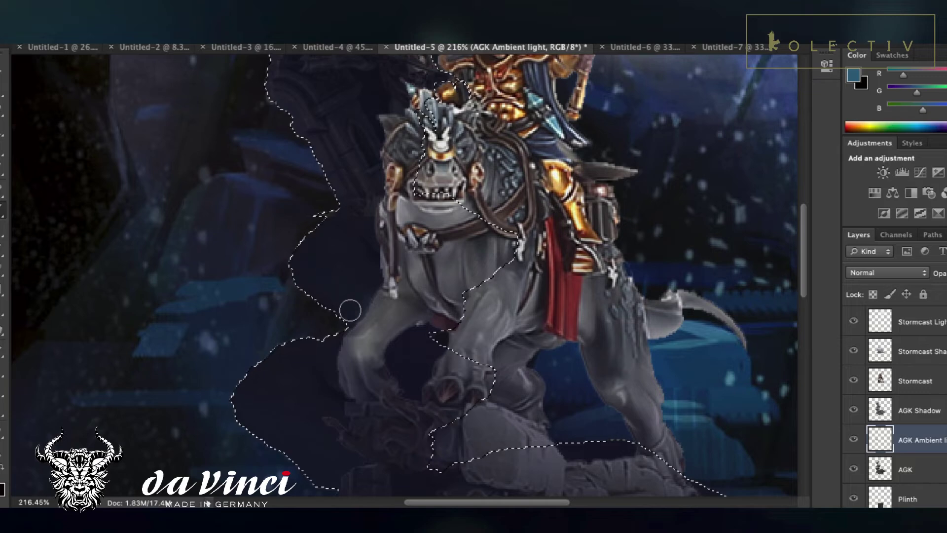
# Step: Change the foreground colour to a light teal, #7cd3d0
pyautogui.scroll(5, 346, 306)
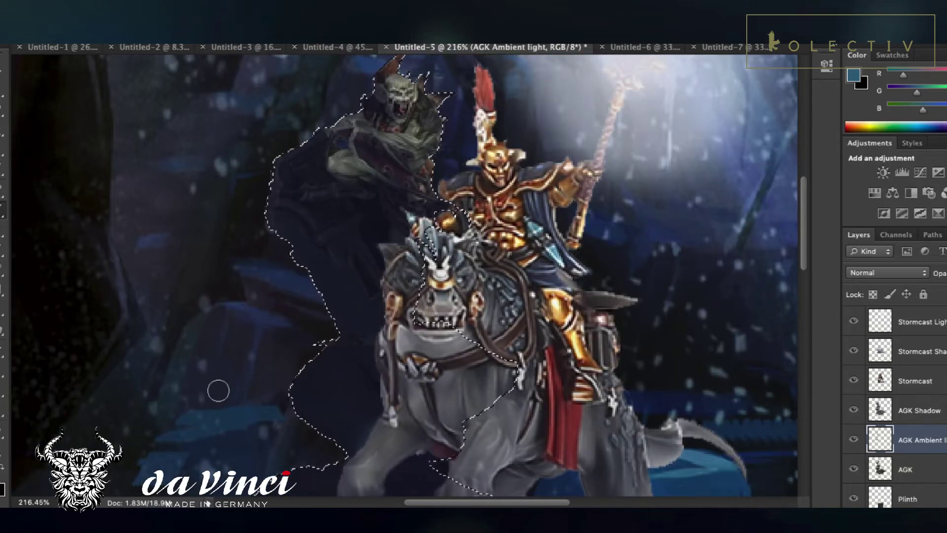
pyautogui.click(3, 489)
pyautogui.click(89, 141)
pyautogui.click(324, 66)
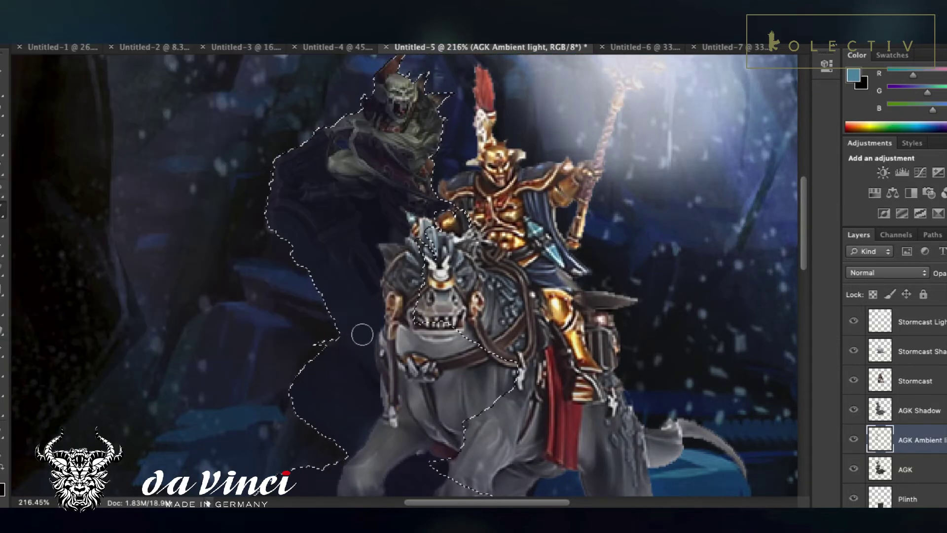
pyautogui.click(2, 486)
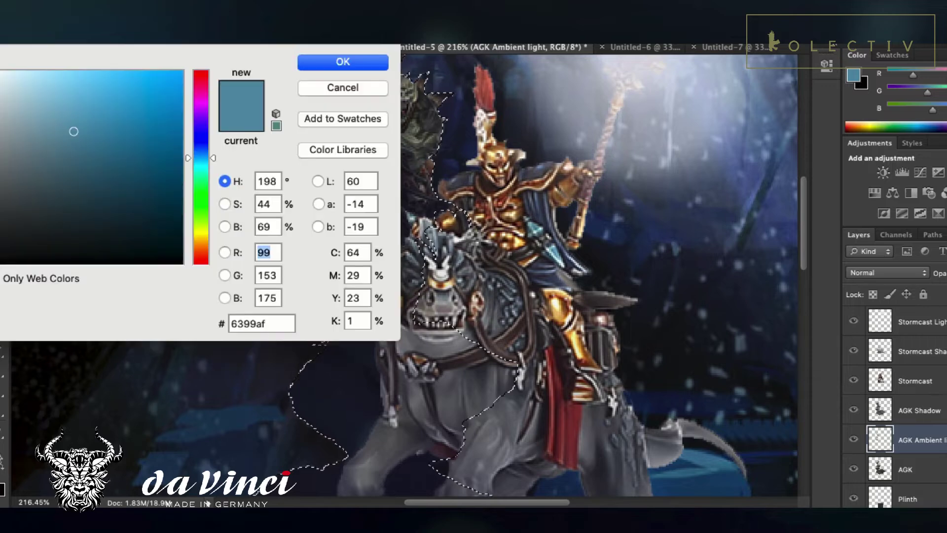
pyautogui.click(201, 167)
pyautogui.click(68, 102)
pyautogui.click(343, 62)
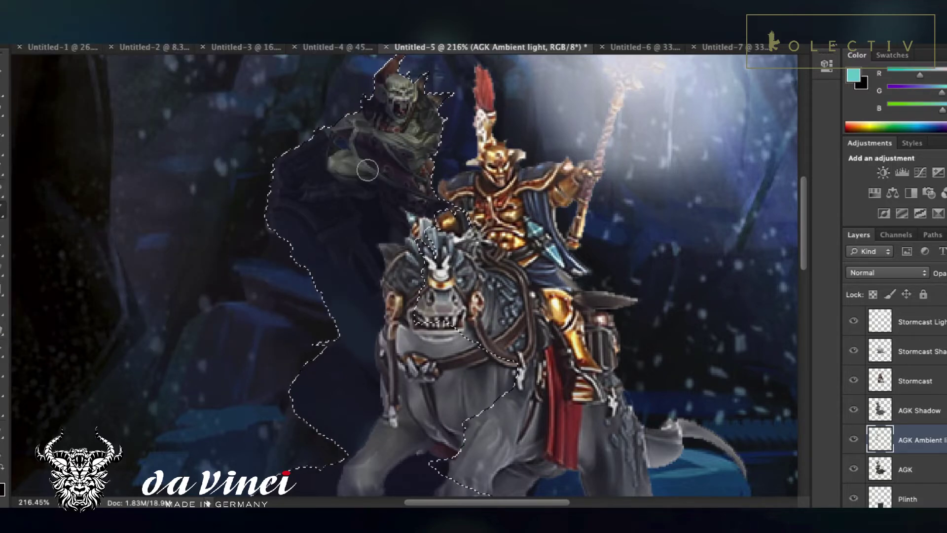
# Step: Reduce the brush size and change the brush's blend mode
pyautogui.click(28, 34)
pyautogui.moveTo(17, 73); pyautogui.dragTo(11, 76)
pyautogui.click(158, 35)
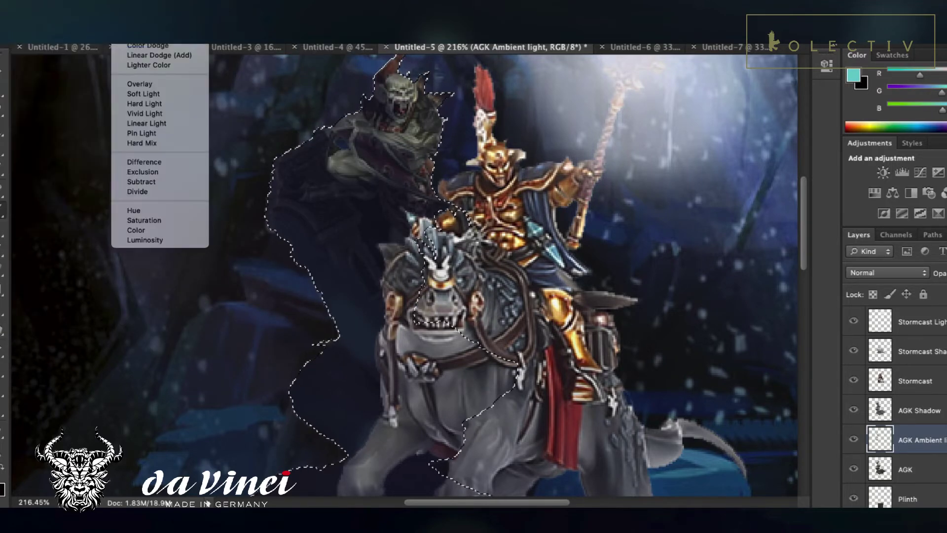
pyautogui.scroll(3, 152, 31)
pyautogui.click(153, 30)
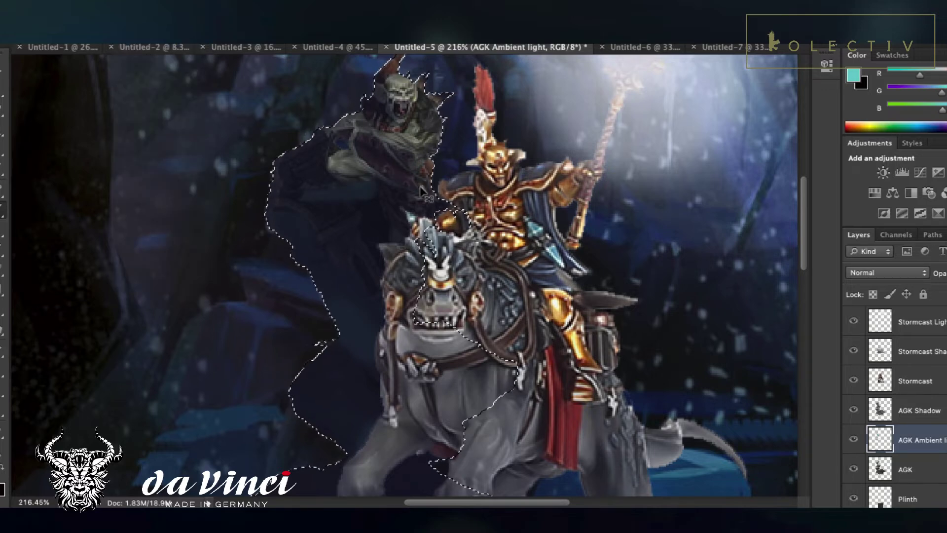
# Step: Select the silhouette of the mounted rider on the Stormcast layer by inverting a selection of the empty area around it
pyautogui.scroll(-5, 343, 438)
pyautogui.hscroll(5, 344, 439)
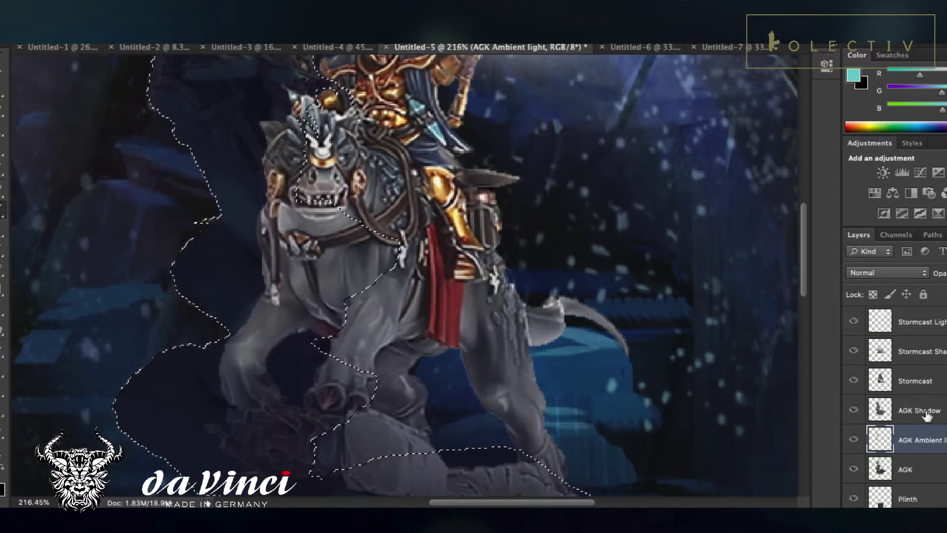
pyautogui.click(923, 355)
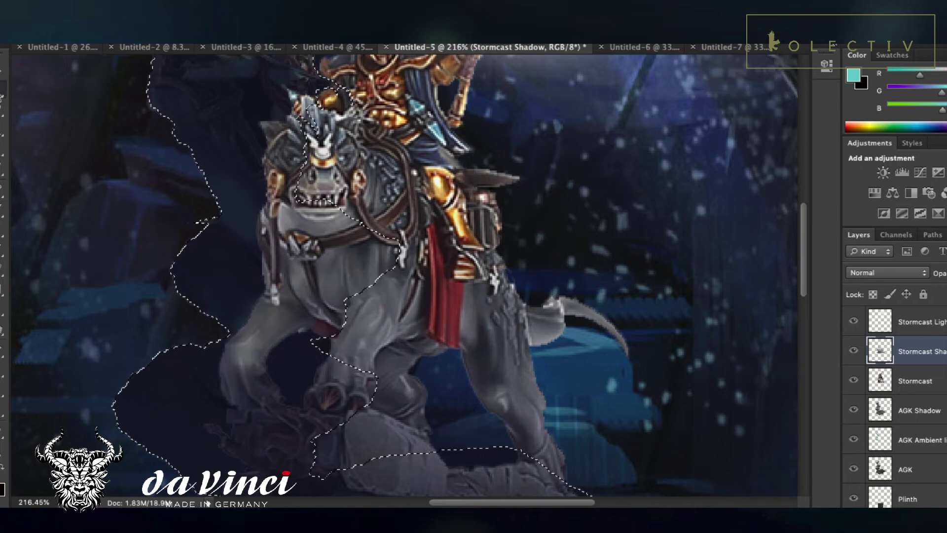
pyautogui.click(916, 384)
pyautogui.click(675, 356)
pyautogui.rightClick(675, 356)
pyautogui.click(714, 416)
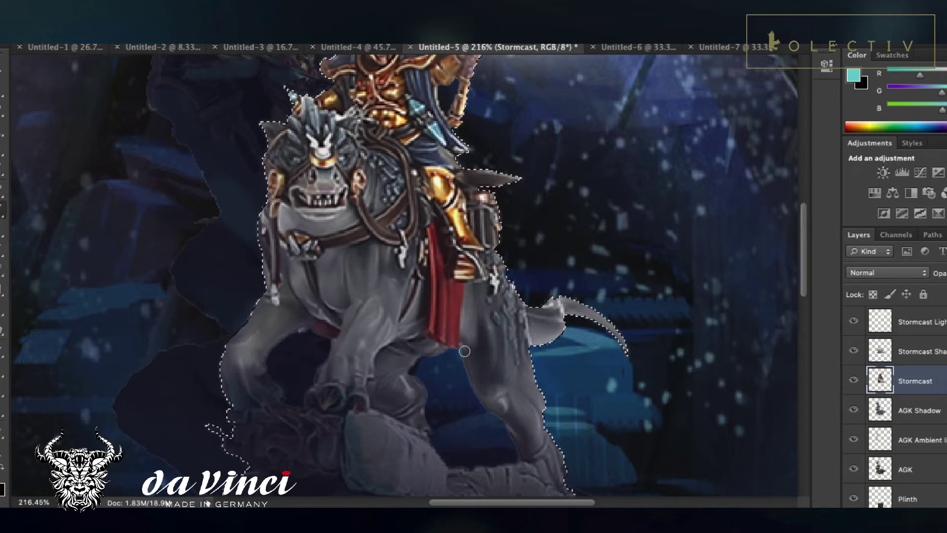
# Step: Paint teal reflected light on the Stormcast mount's muzzle, chest and mane and the rider's leg and plume, and clear the selection
pyautogui.scroll(3, 325, 308)
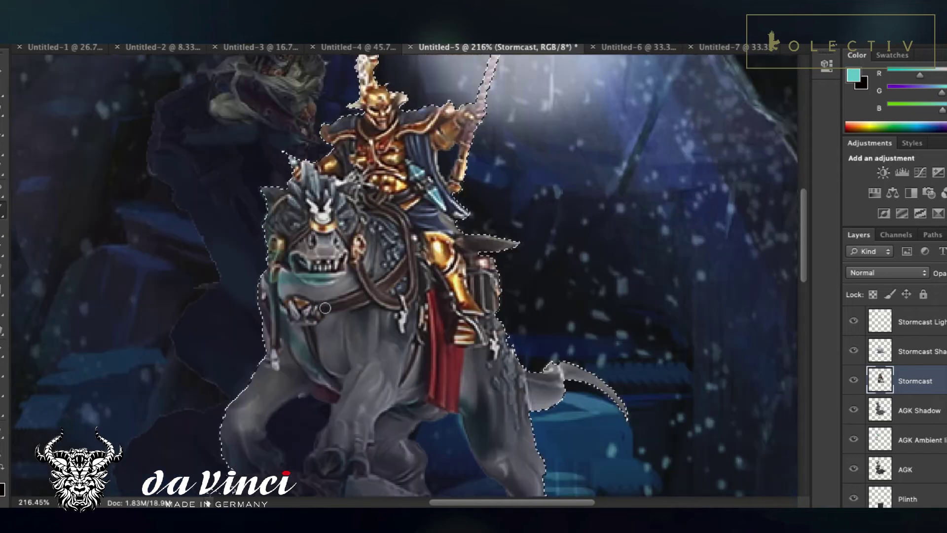
pyautogui.scroll(2, 325, 308)
pyautogui.moveTo(402, 269)
pyautogui.mouseDown()
pyautogui.moveTo(408, 309)
pyautogui.moveTo(434, 353)
pyautogui.mouseUp()
pyautogui.moveTo(277, 218); pyautogui.dragTo(316, 205)
pyautogui.moveTo(335, 104); pyautogui.dragTo(337, 124)
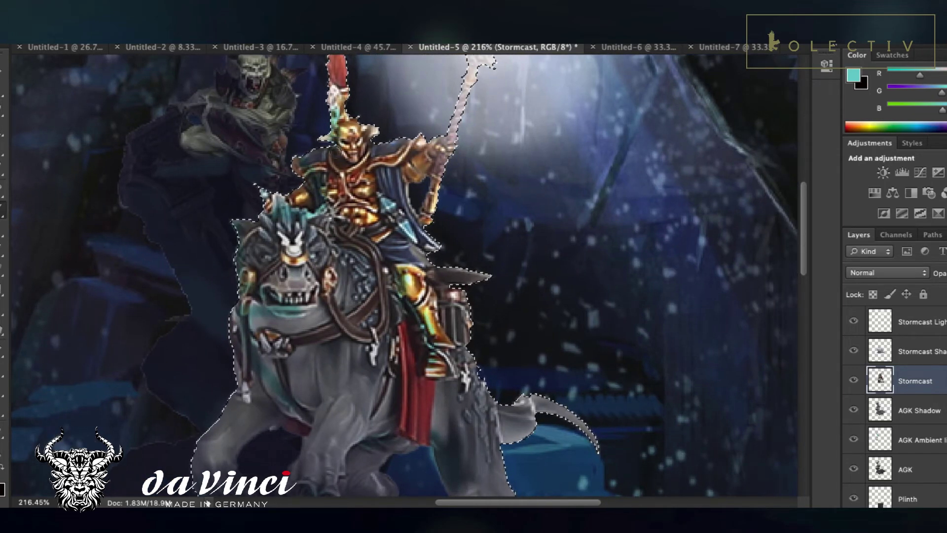
pyautogui.scroll(-5, 345, 157)
pyautogui.hotkey('ctrl', 'd')
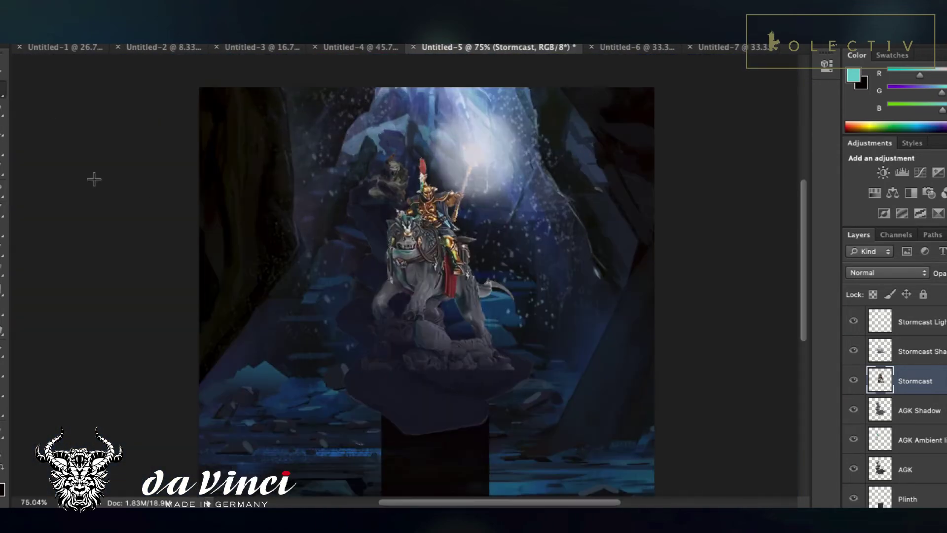
# Step: Erase the AGK Shadow layer over the background creature's face, arm and torso with a soft eraser
pyautogui.click(930, 415)
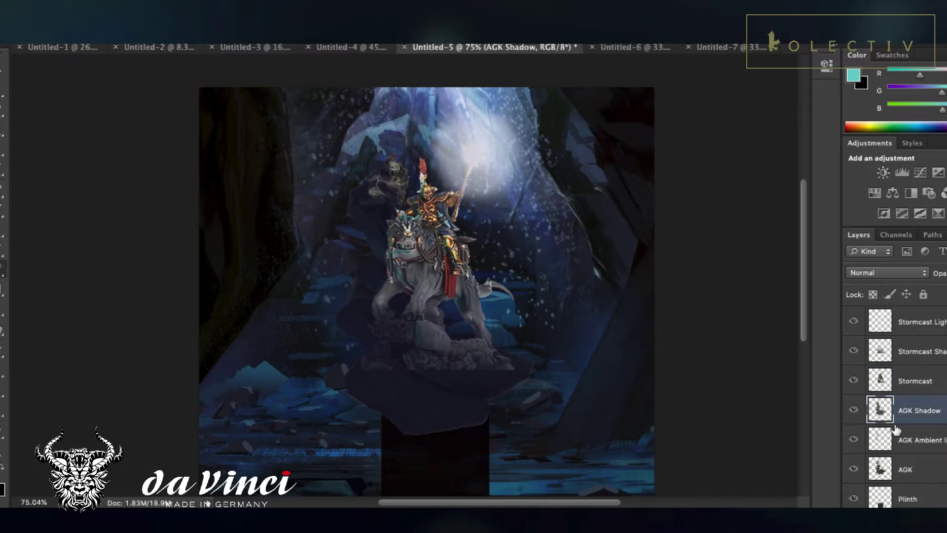
pyautogui.click(14, 32)
pyautogui.moveTo(395, 167); pyautogui.dragTo(377, 196)
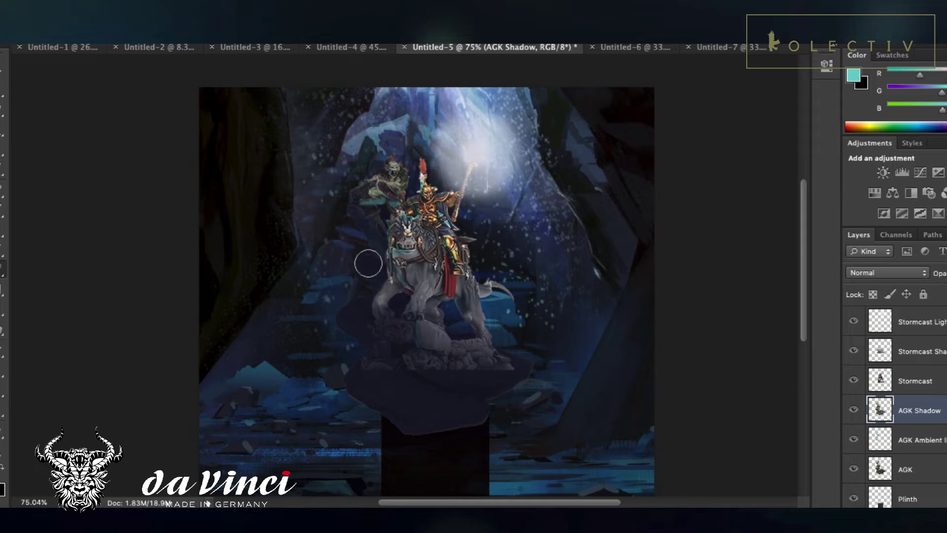
pyautogui.hotkey('alt', '[')
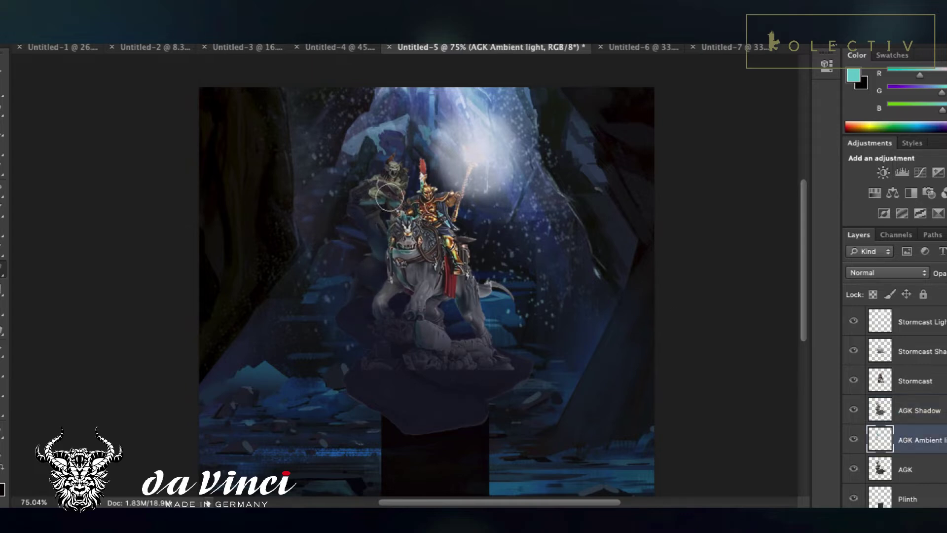
pyautogui.click(924, 406)
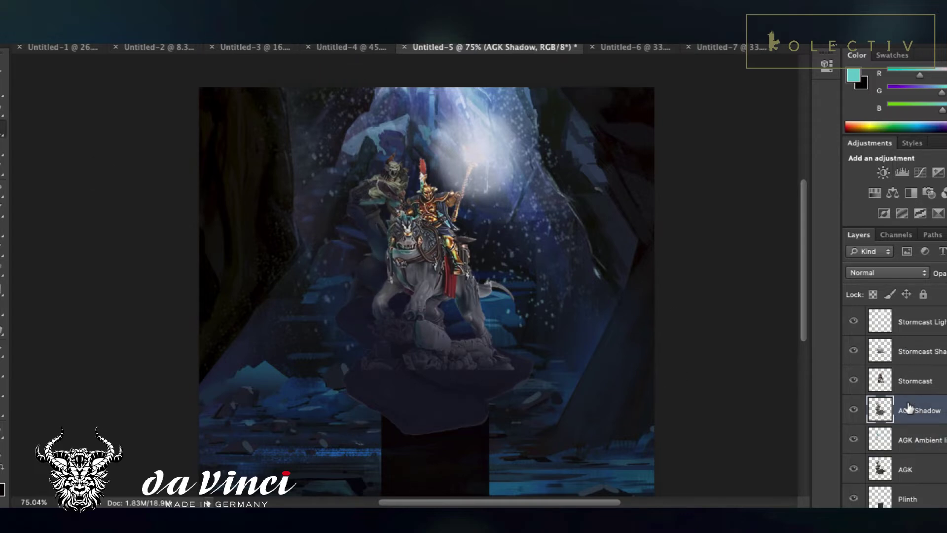
# Step: Select the AGK layer's silhouette by inverting a selection of its surroundings, and make AGK Ambient light the active layer
pyautogui.click(909, 468)
pyautogui.click(587, 259)
pyautogui.rightClick(587, 259)
pyautogui.click(634, 416)
pyautogui.click(903, 439)
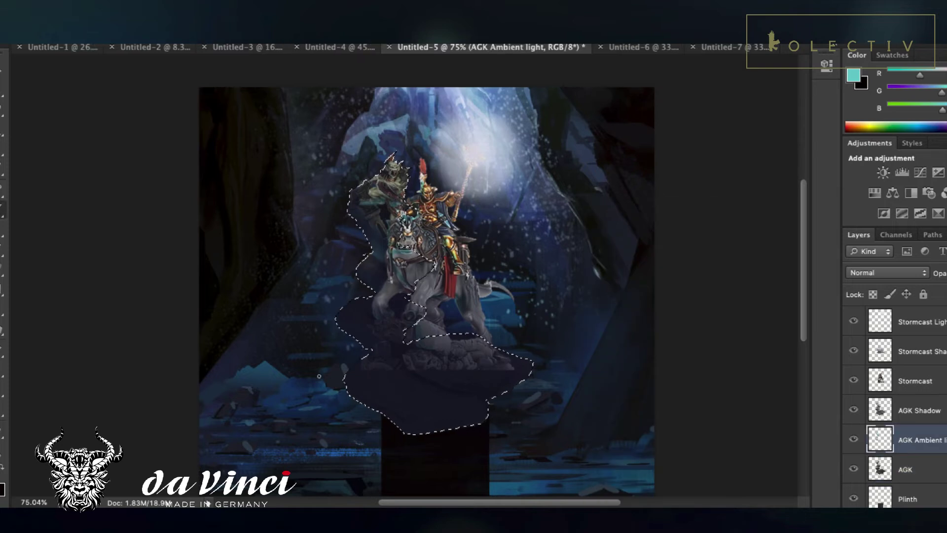
# Step: Paint teal ambient light over the rocky base on AGK Ambient light with a larger brush, varying its blend mode, and clear the selection
pyautogui.click(25, 37)
pyautogui.click(32, 72)
pyautogui.moveTo(350, 380)
pyautogui.mouseDown()
pyautogui.moveTo(404, 416)
pyautogui.moveTo(400, 426)
pyautogui.moveTo(389, 334)
pyautogui.moveTo(371, 383)
pyautogui.moveTo(471, 364)
pyautogui.moveTo(379, 323)
pyautogui.moveTo(362, 379)
pyautogui.moveTo(392, 417)
pyautogui.moveTo(448, 444)
pyautogui.mouseUp()
pyautogui.click(166, 37)
pyautogui.click(160, 91)
pyautogui.click(165, 37)
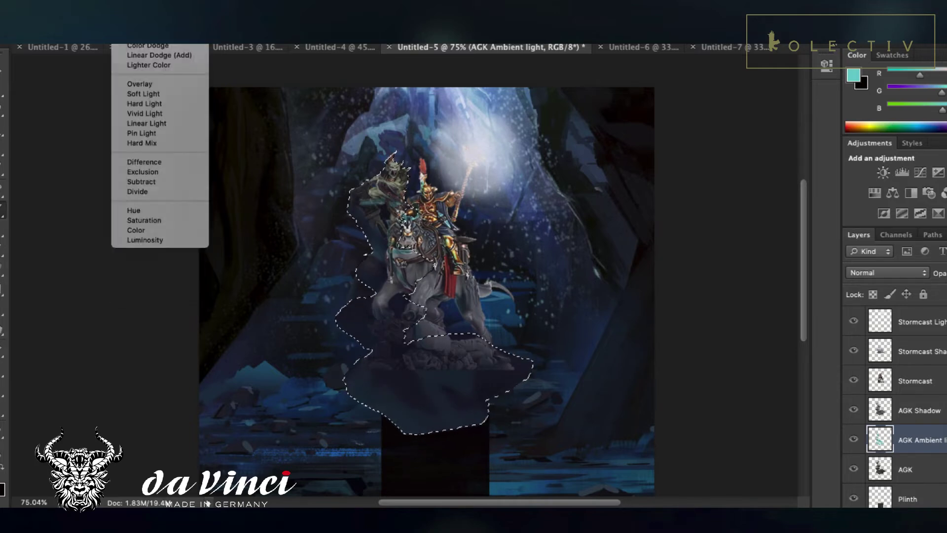
pyautogui.scroll(10, 405, 276)
pyautogui.click(160, 37)
pyautogui.scroll(-5, 416, 349)
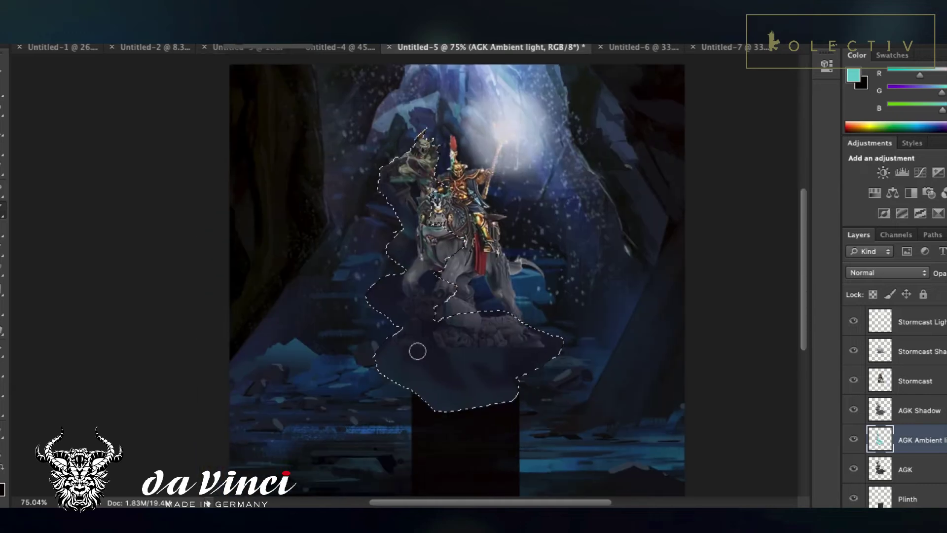
pyautogui.click(123, 161)
# Step: Crop both sides of the canvas to a narrow vertical frame around the figures and plinth
pyautogui.scroll(-3, 147, 197)
pyautogui.scroll(4, 147, 198)
pyautogui.hscroll(3, 147, 197)
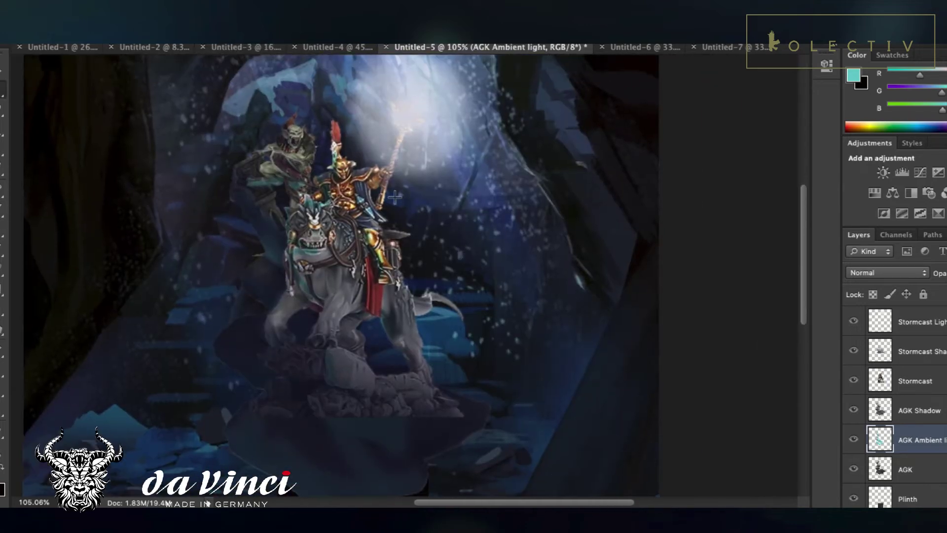
pyautogui.scroll(-4, 395, 198)
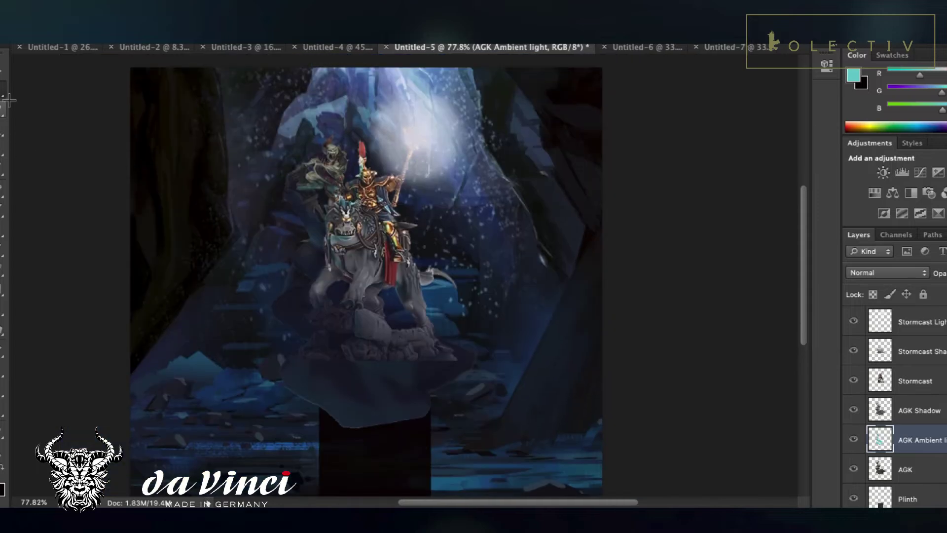
pyautogui.moveTo(131, 304); pyautogui.dragTo(190, 296)
pyautogui.moveTo(539, 303); pyautogui.dragTo(479, 304)
pyautogui.click(4, 90)
pyautogui.click(592, 191)
# Step: Make Layer 1 the active layer and change the brush's foreground colour from teal to green
pyautogui.scroll(-3, 911, 459)
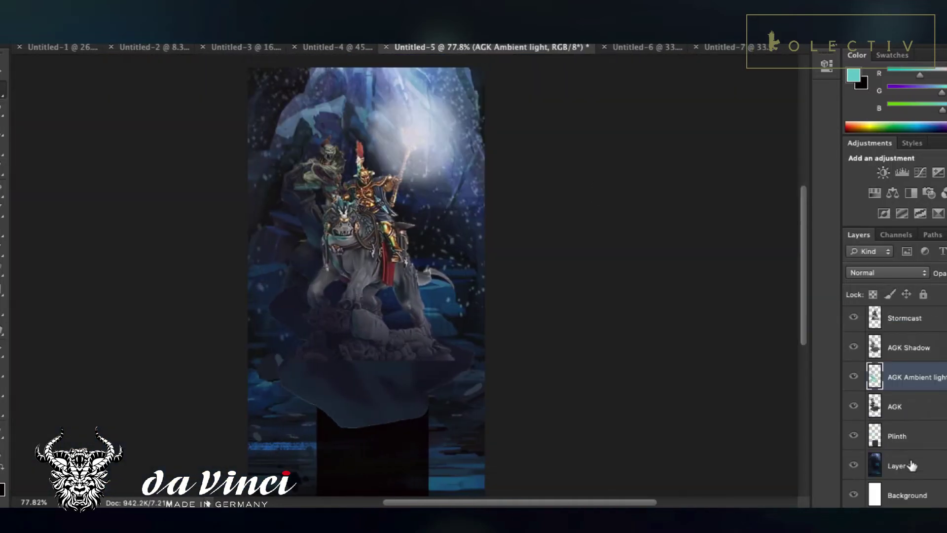
pyautogui.click(912, 465)
pyautogui.click(3, 210)
pyautogui.click(1, 480)
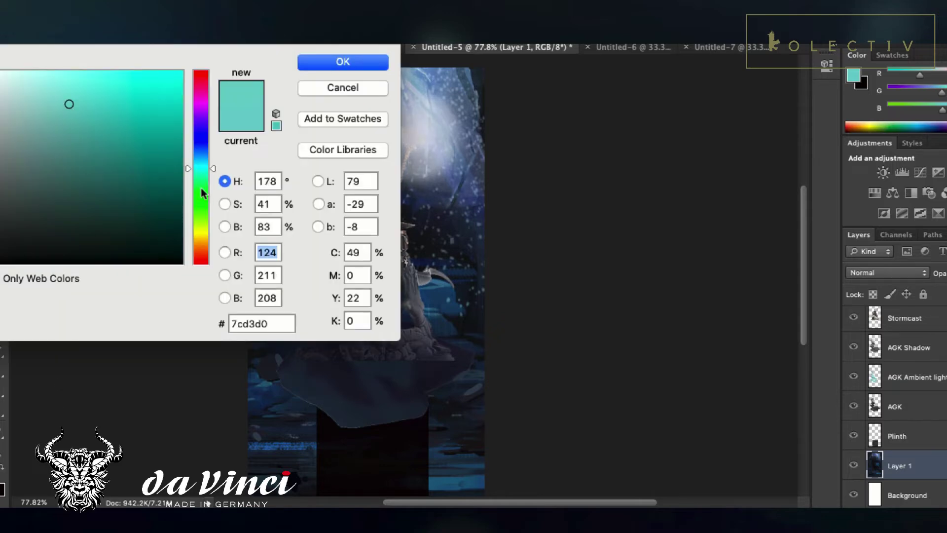
pyautogui.click(202, 192)
pyautogui.press('Return')
pyautogui.rightClick(102, 93)
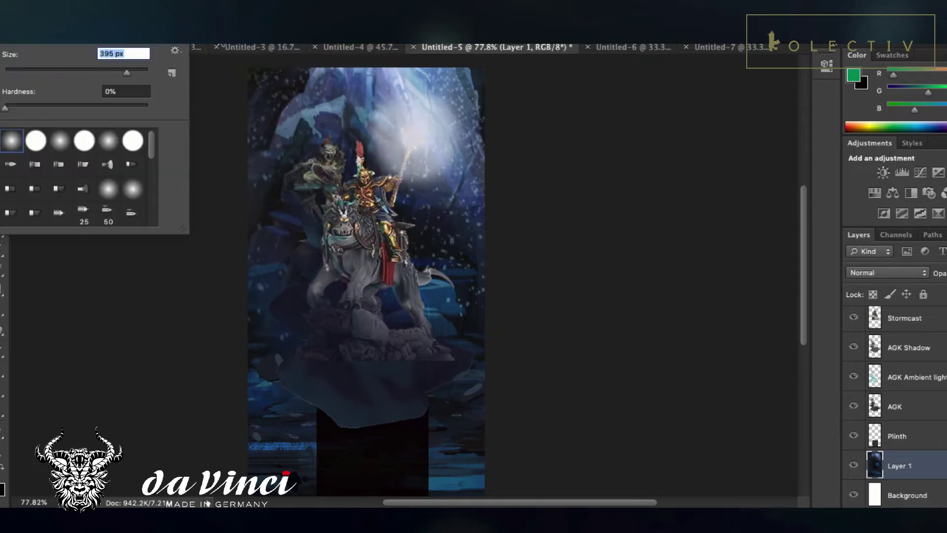
pyautogui.click(200, 35)
pyautogui.click(269, 43)
# Step: Shift the cave background on Layer 1 towards teal-green with a Hue/Saturation adjustment, setting the hue to about -23
pyautogui.click(159, 2)
pyautogui.moveTo(188, 15)
pyautogui.click(370, 101)
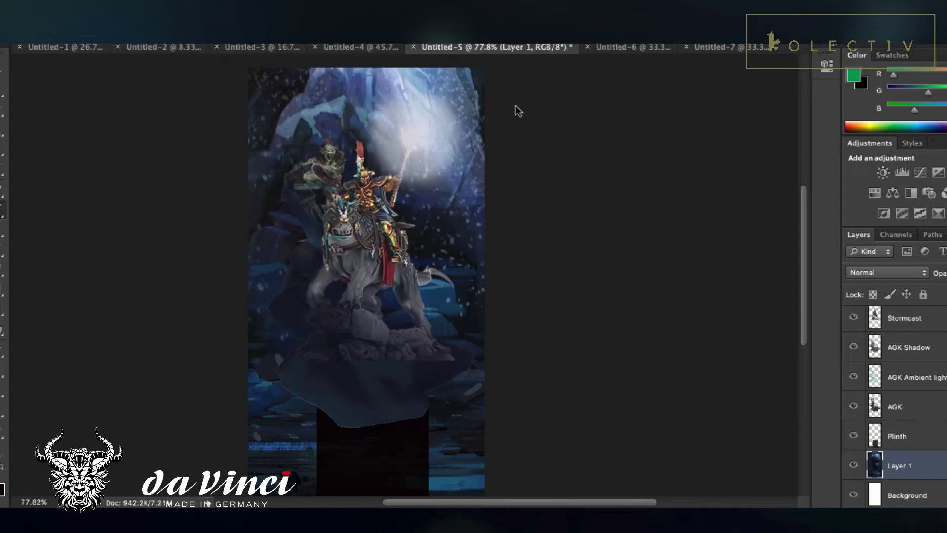
pyautogui.moveTo(637, 187); pyautogui.dragTo(615, 193)
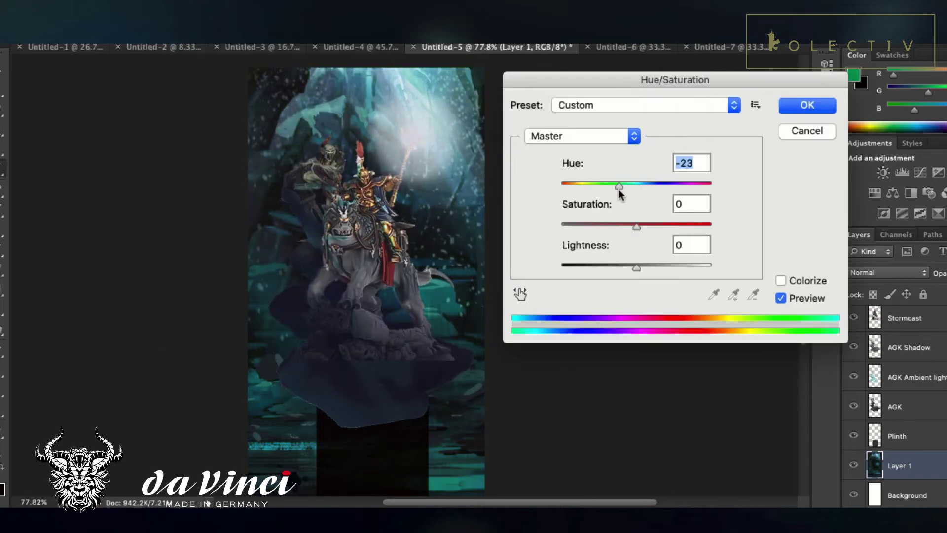
pyautogui.click(800, 105)
pyautogui.click(905, 318)
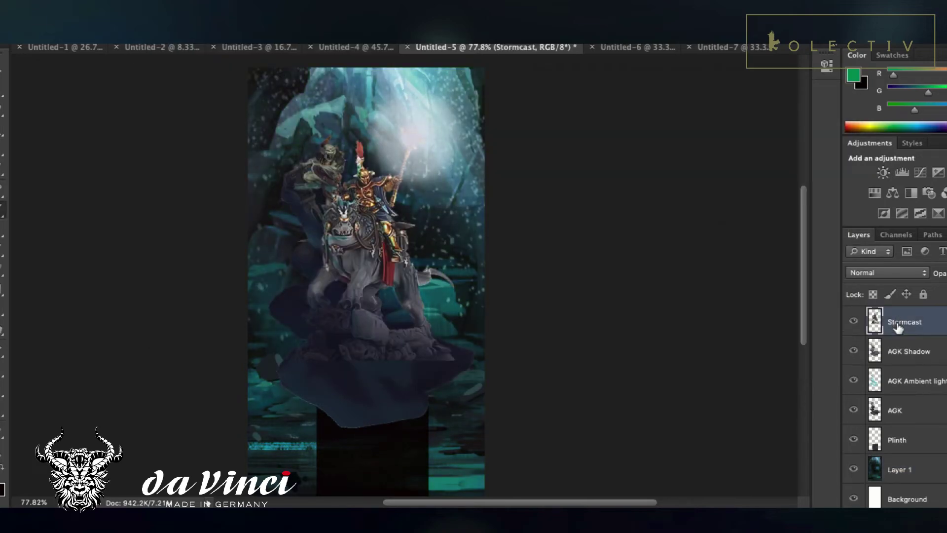
pyautogui.keyDown('shift'); pyautogui.click(918, 408); pyautogui.keyUp('shift')
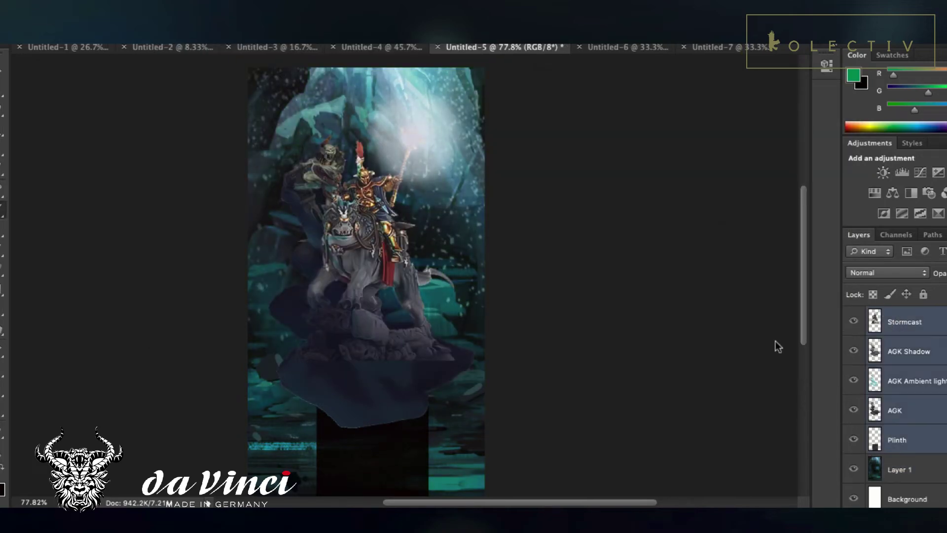
pyautogui.keyDown('super'); pyautogui.click(920, 327); pyautogui.keyUp('super')
pyautogui.click(158, 1)
pyautogui.click(555, 193)
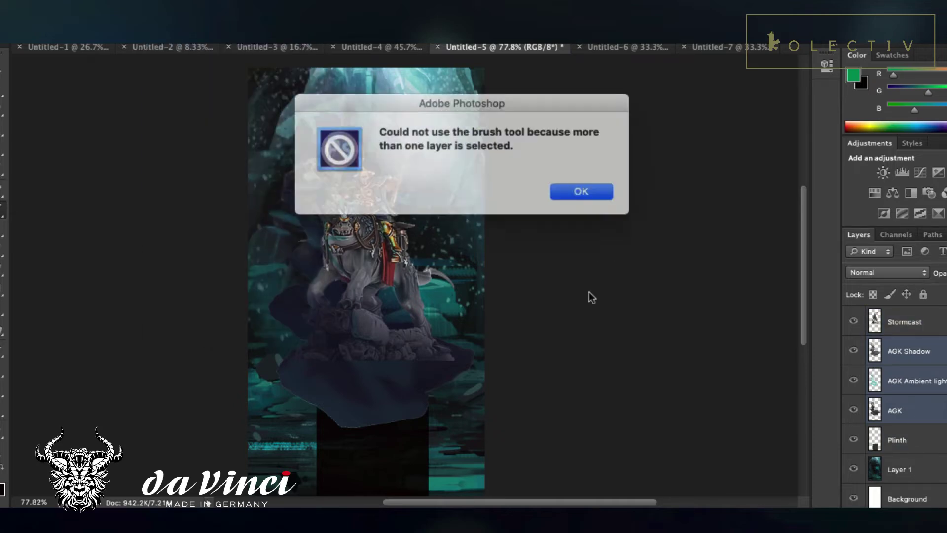
pyautogui.press('Return')
pyautogui.rightClick(932, 368)
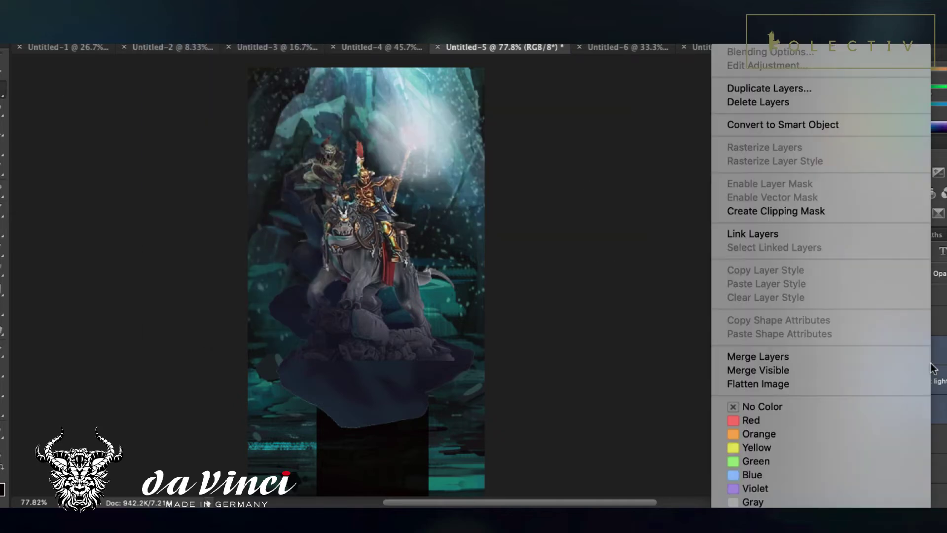
pyautogui.click(672, 437)
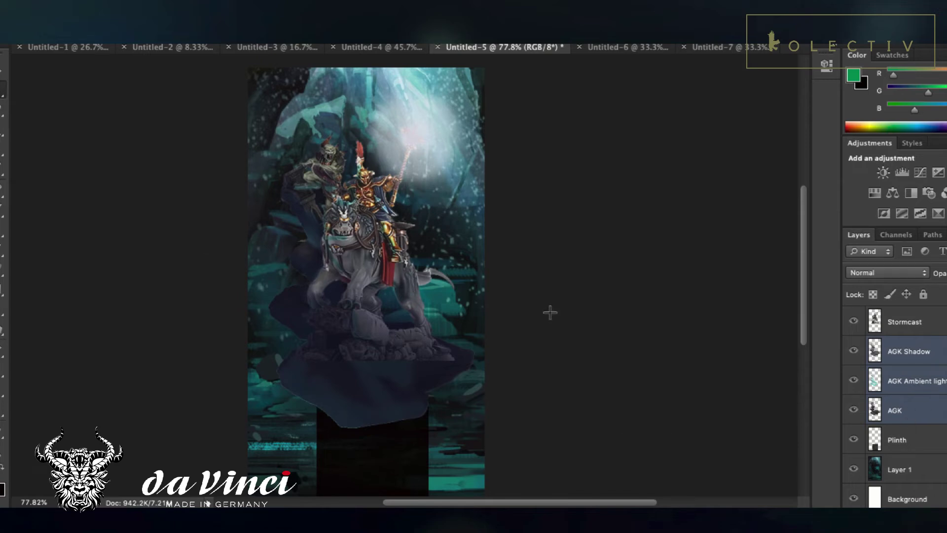
# Step: Shift the AGK Shadow layer's colour with a Hue/Saturation adjustment, setting the hue to -24
pyautogui.click(908, 351)
pyautogui.click(163, 43)
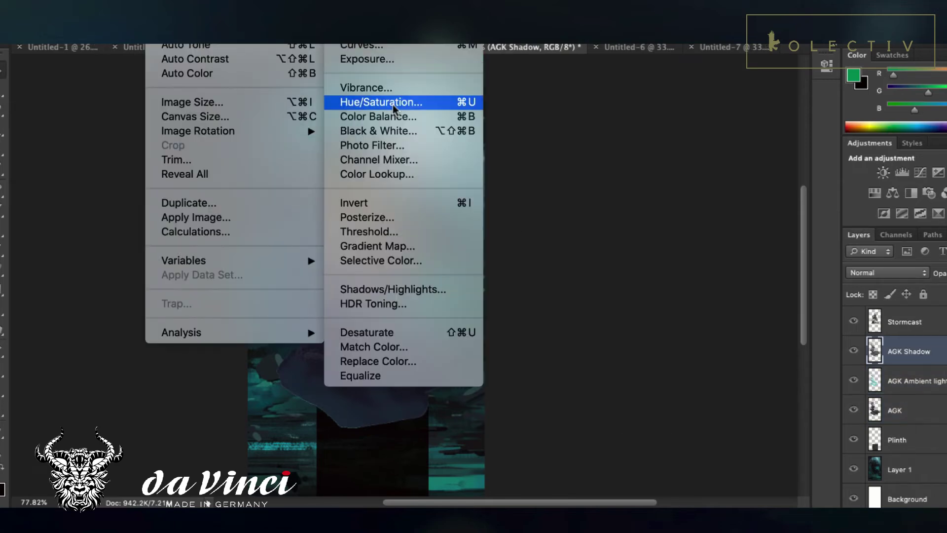
pyautogui.click(381, 99)
pyautogui.moveTo(636, 185); pyautogui.dragTo(620, 188)
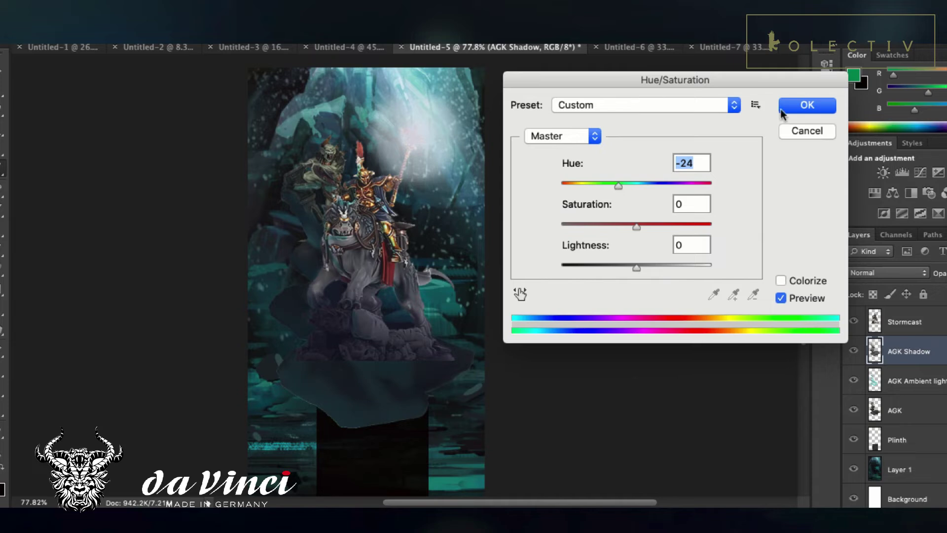
pyautogui.click(782, 109)
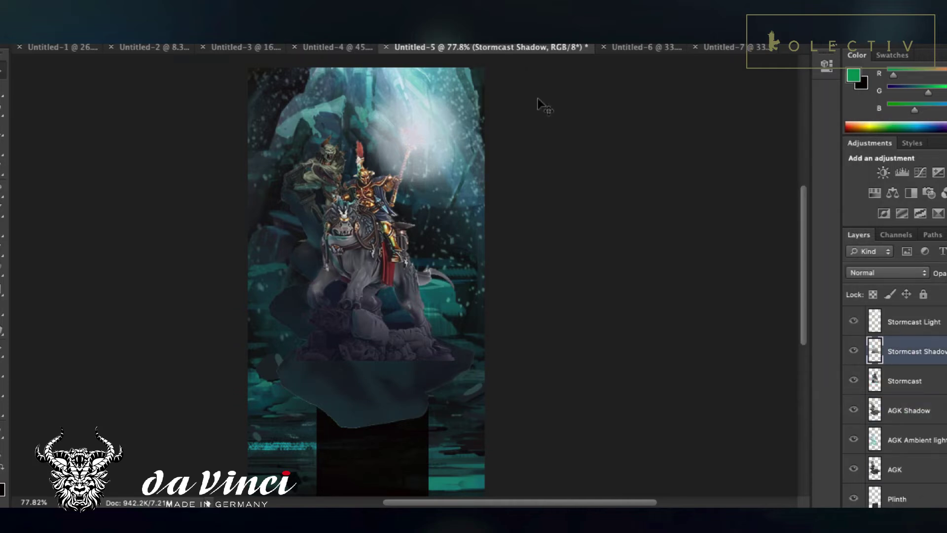
# Step: Apply a Hue/Saturation adjustment to the Stormcast Shadow layer with the hue at about -40
pyautogui.click(163, 43)
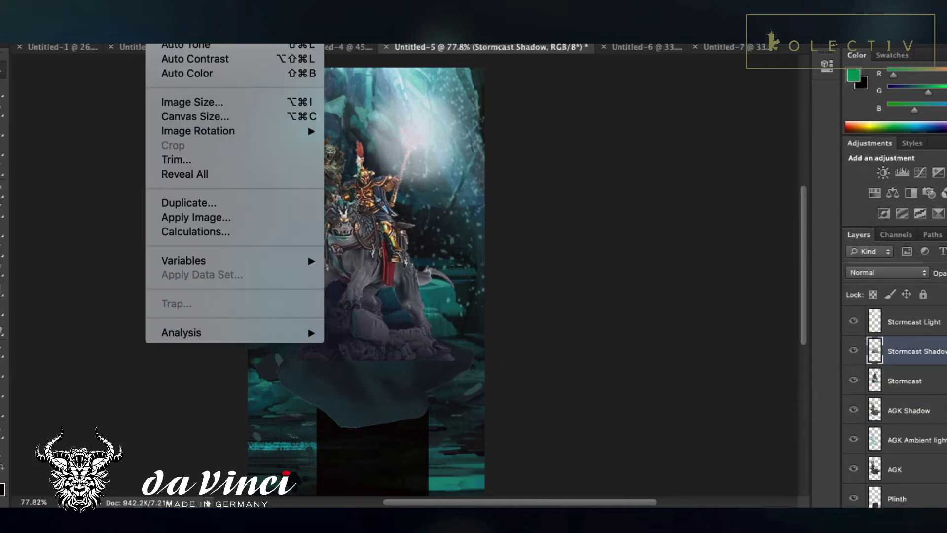
pyautogui.click(381, 100)
pyautogui.moveTo(634, 186); pyautogui.dragTo(598, 184)
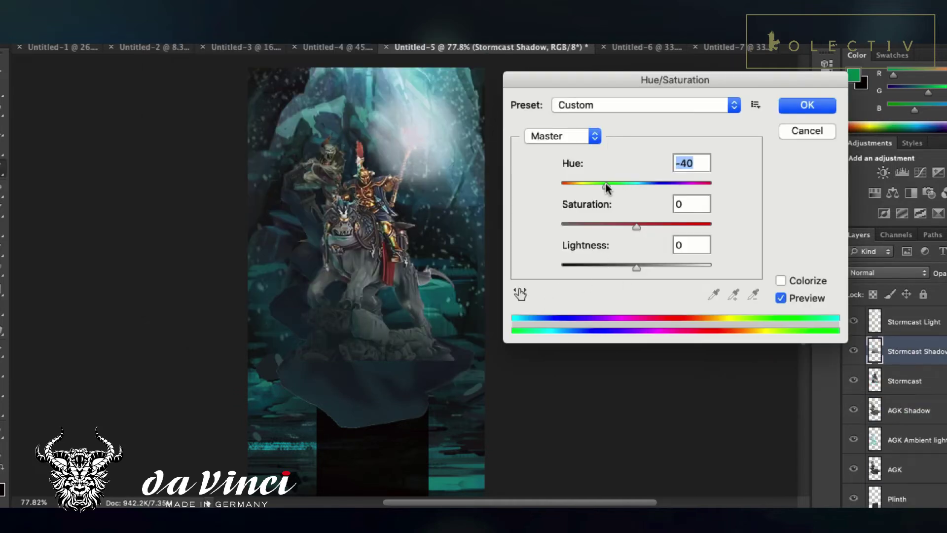
pyautogui.press('Return')
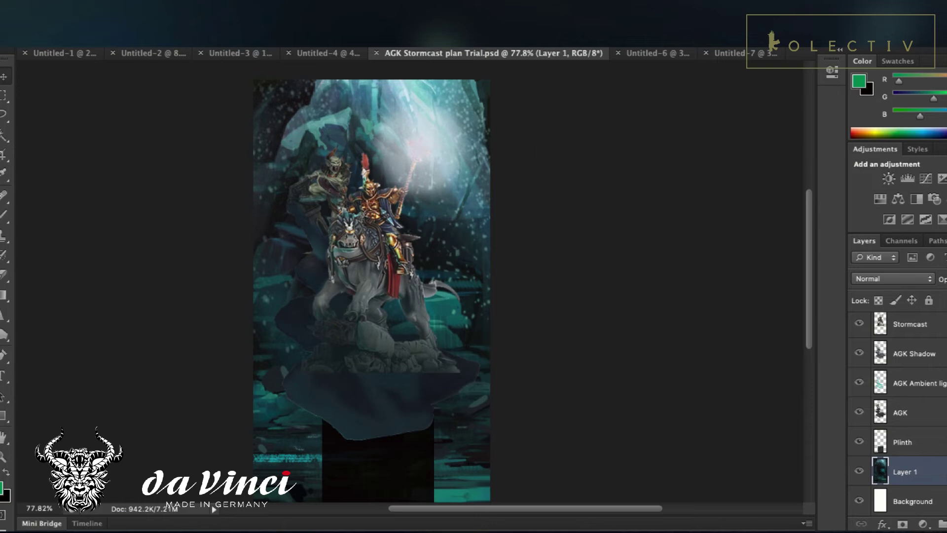
# Step: Lower the saturation and lightness of the cave background on Layer 1 with Hue/Saturation
pyautogui.click(163, 43)
pyautogui.click(380, 104)
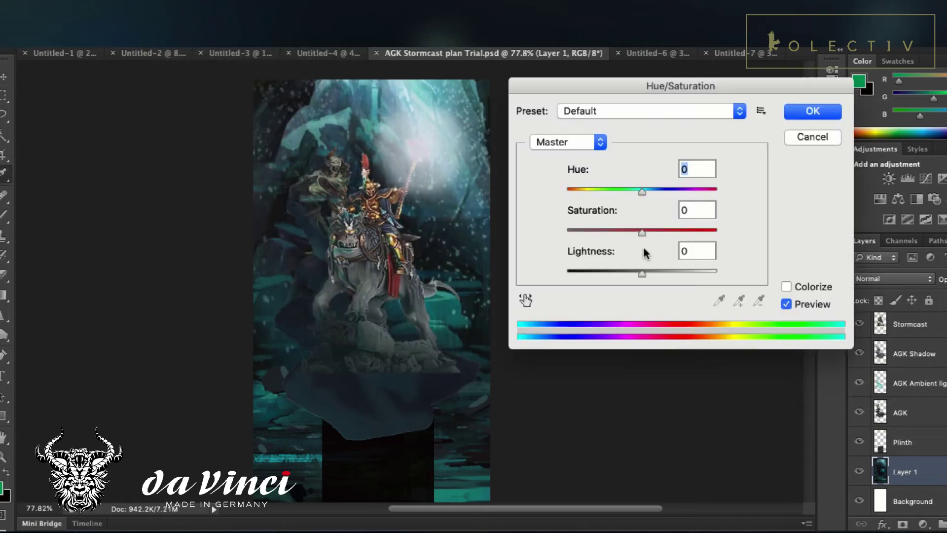
pyautogui.moveTo(627, 238)
pyautogui.mouseDown()
pyautogui.moveTo(636, 234)
pyautogui.moveTo(620, 234)
pyautogui.mouseUp()
pyautogui.moveTo(642, 273); pyautogui.dragTo(619, 274)
pyautogui.click(825, 113)
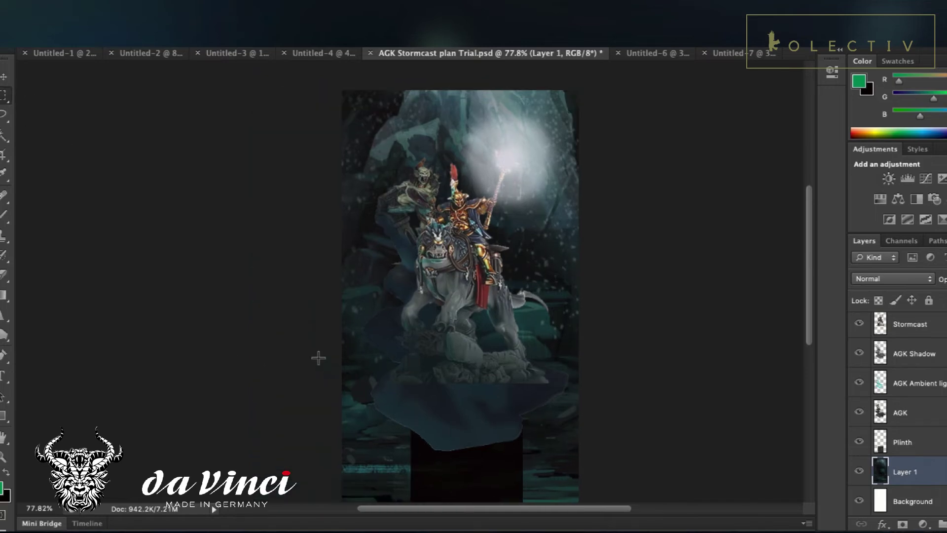
pyautogui.scroll(8, 318, 359)
pyautogui.scroll(-7, 318, 358)
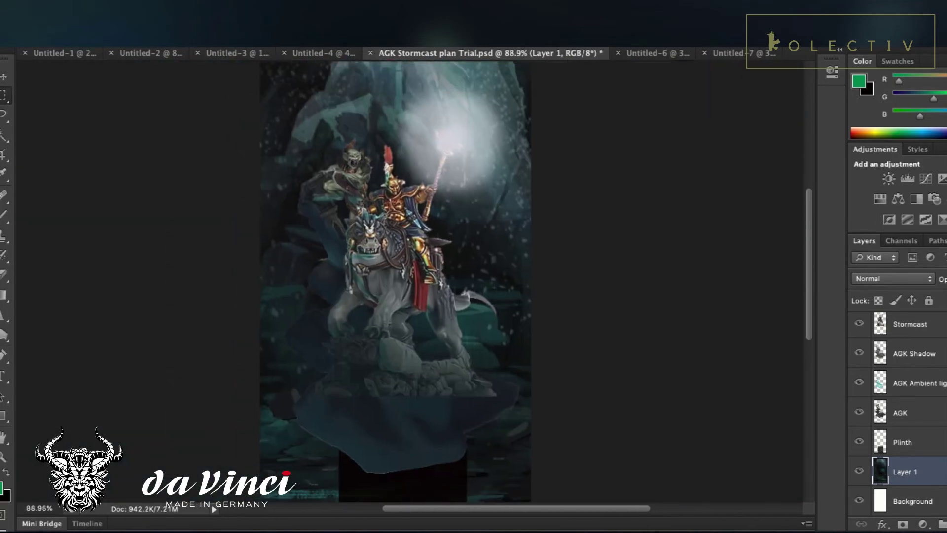